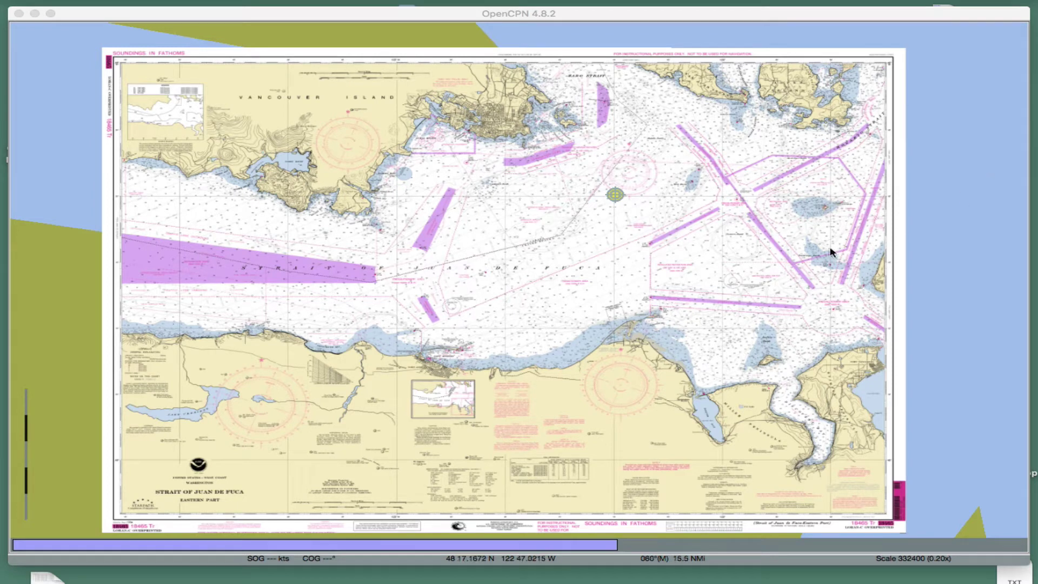
Step: Focus the OpenCPN window showing the Strait of Juan de Fuca Eastern Part chart at 1:332400
click(566, 295)
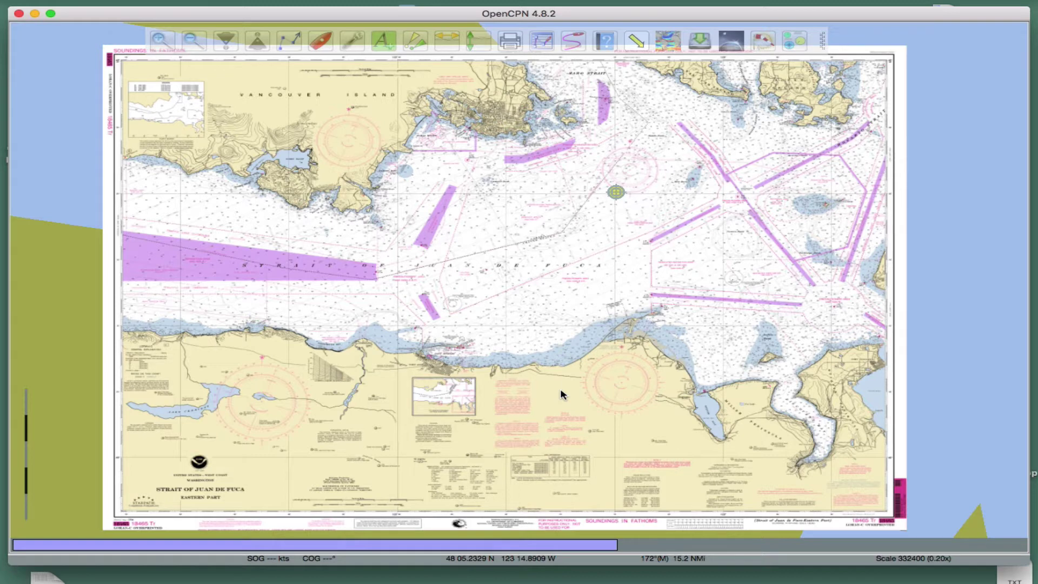
Step: Pan and wheel-zoom the strait chart, then nudge with arrow keys to settle at 1:251800
drag(524, 313, 484, 308)
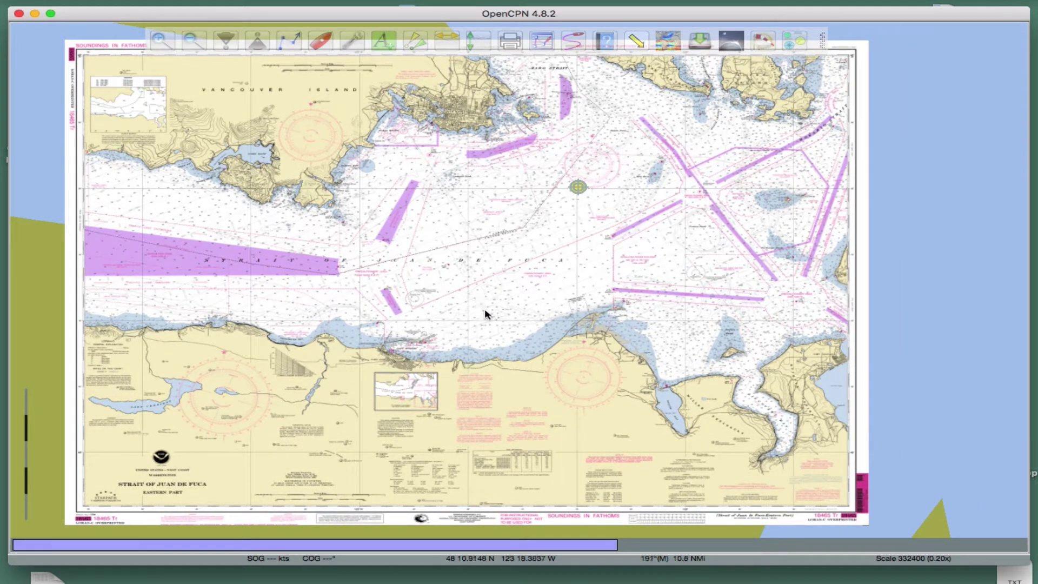
scroll(485, 313, up, 5)
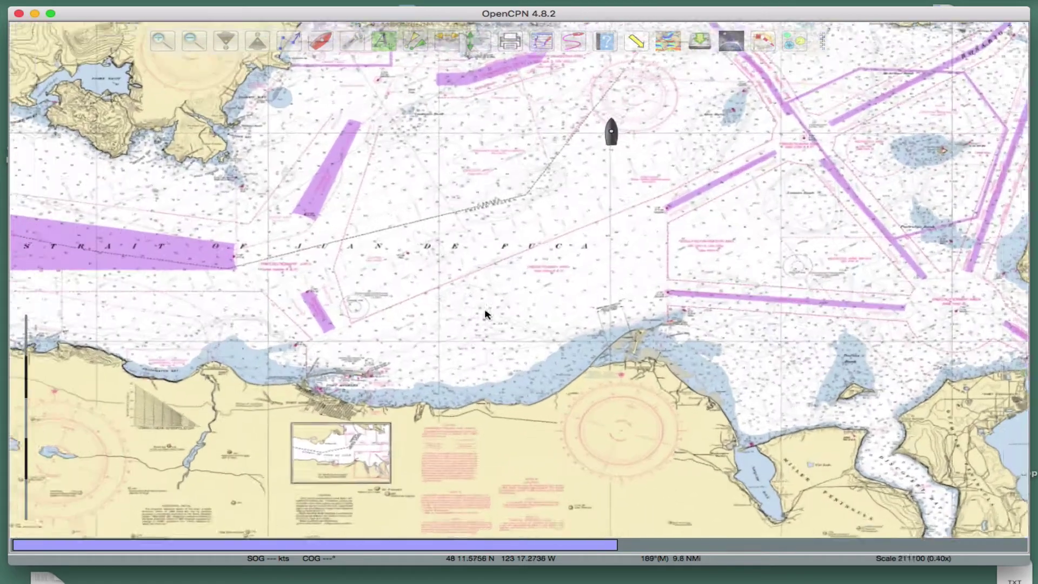
scroll(484, 313, down, 6)
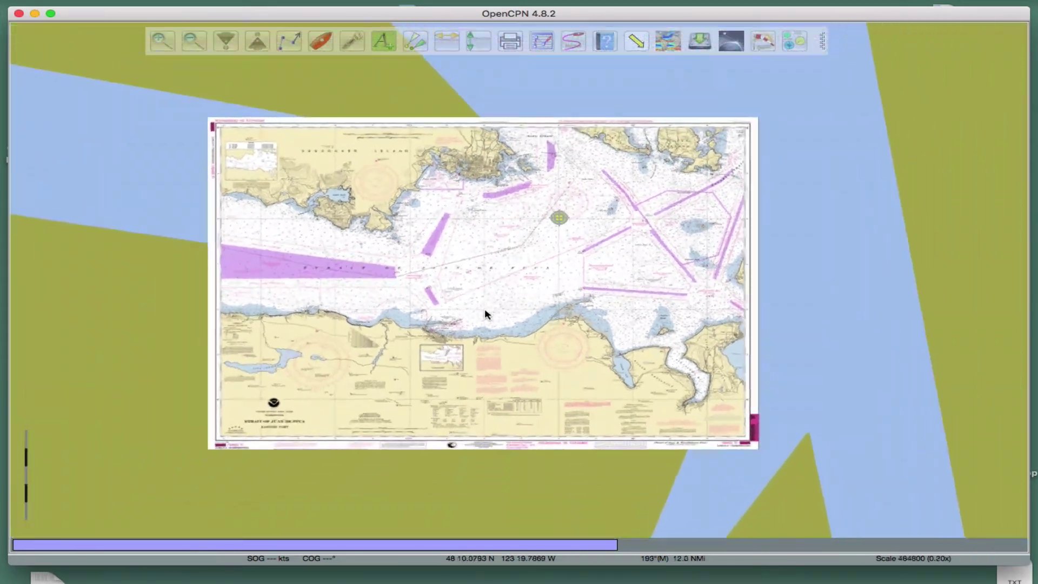
scroll(485, 314, up, 4)
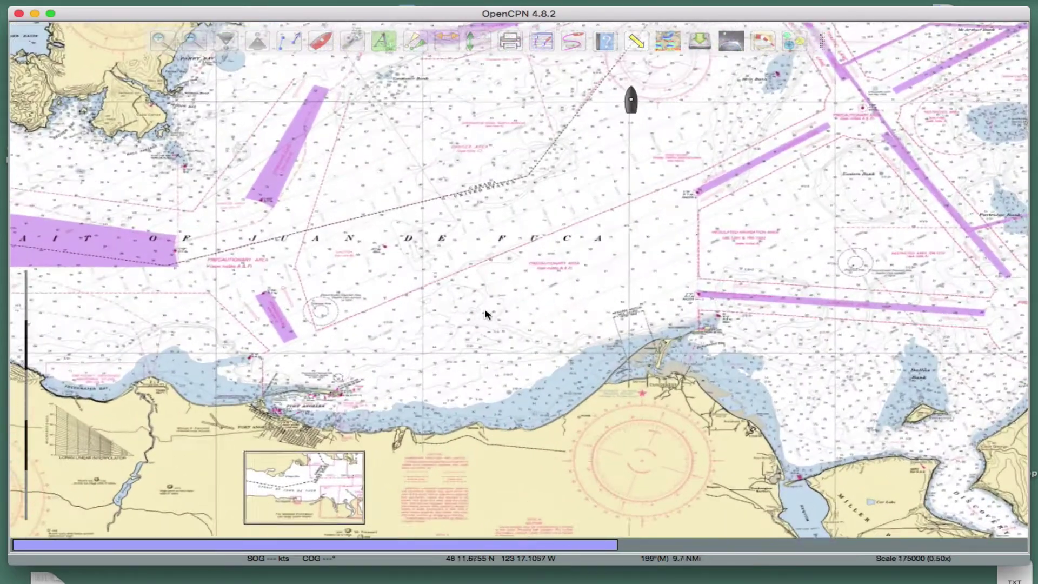
scroll(485, 314, down, 4)
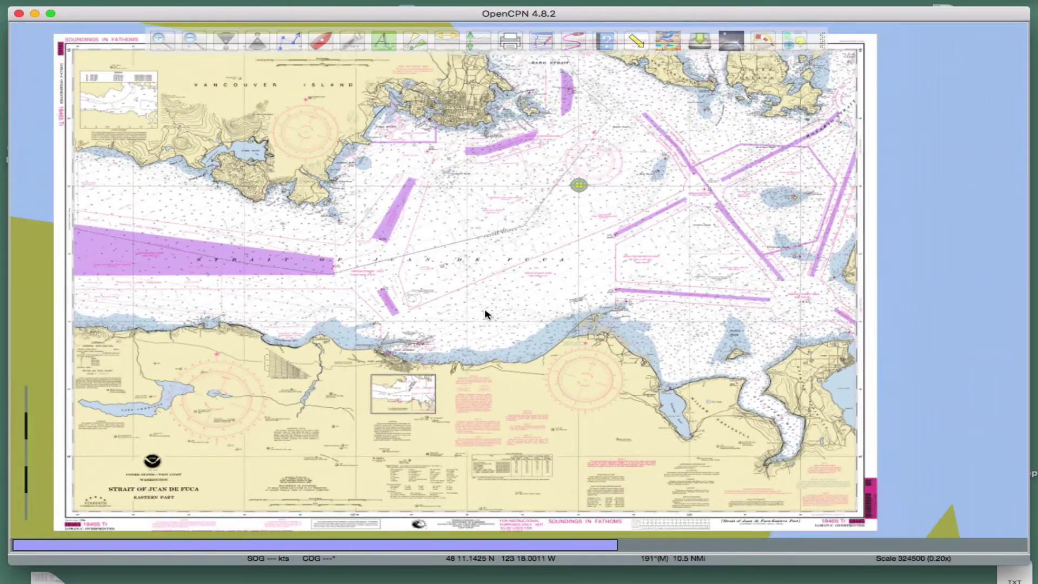
scroll(485, 314, up, 4)
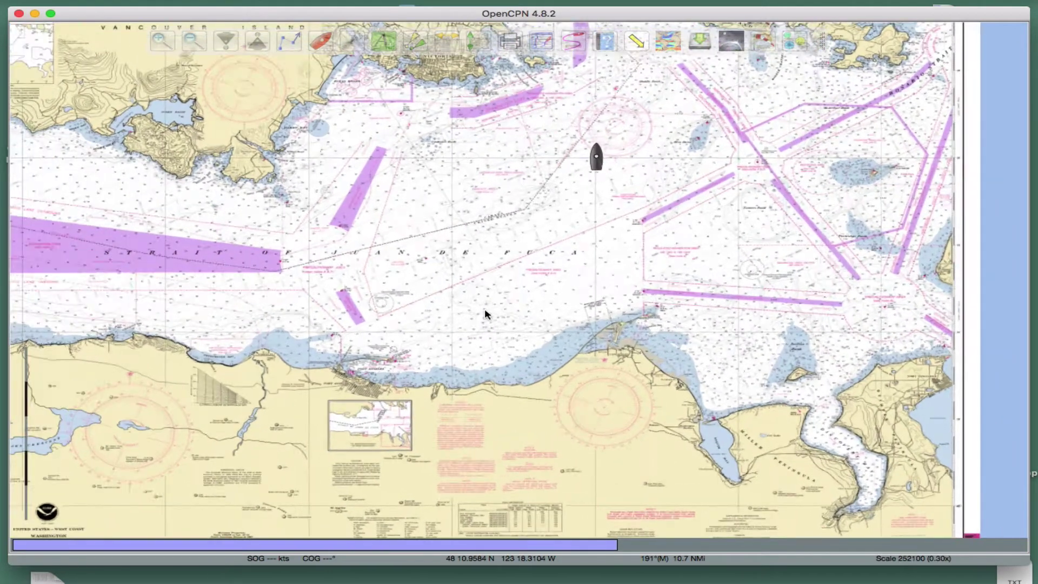
scroll(485, 314, down, 5)
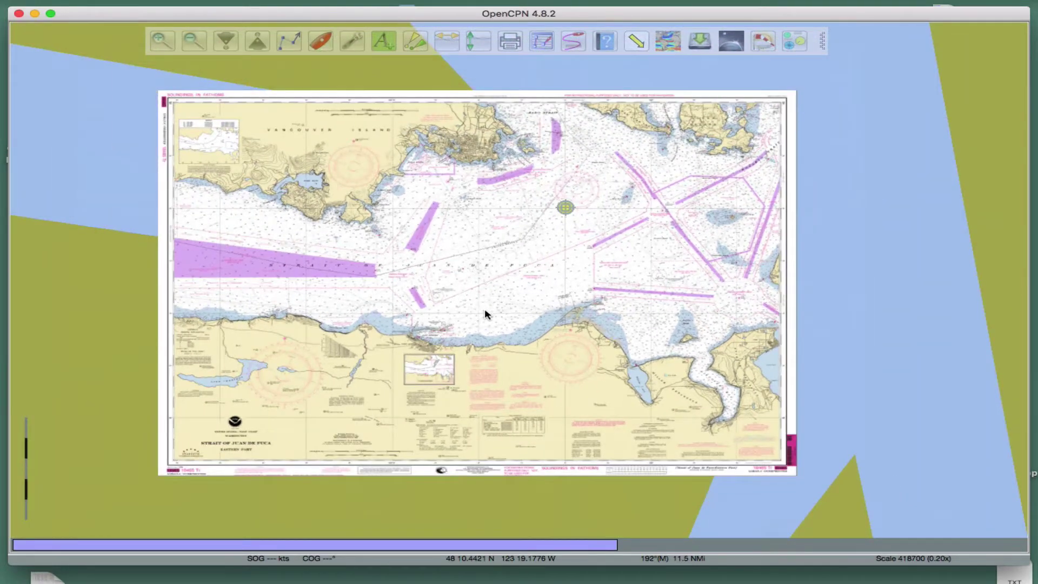
scroll(485, 314, up, 2)
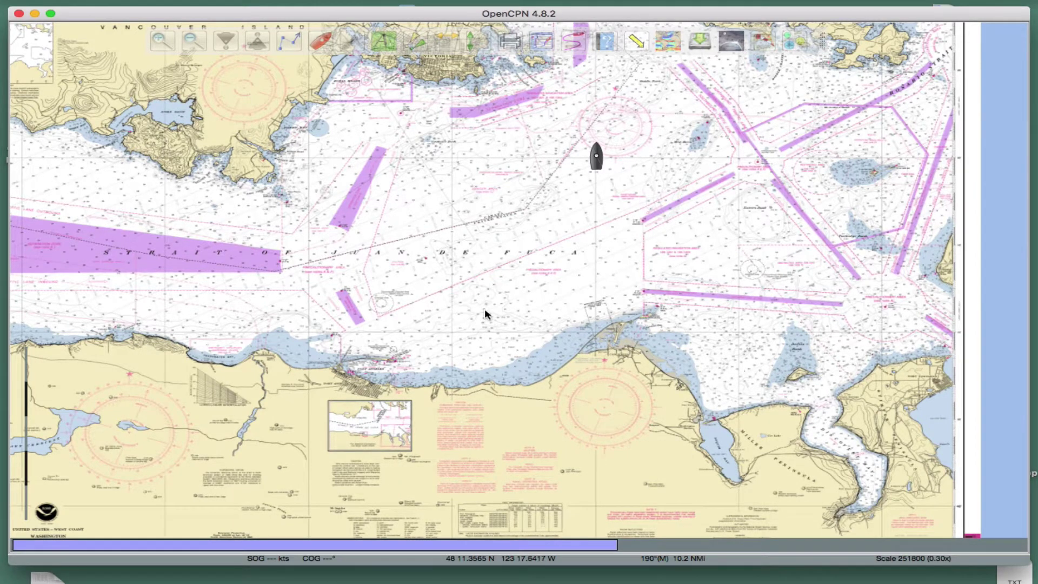
key(Left)
key(Up)
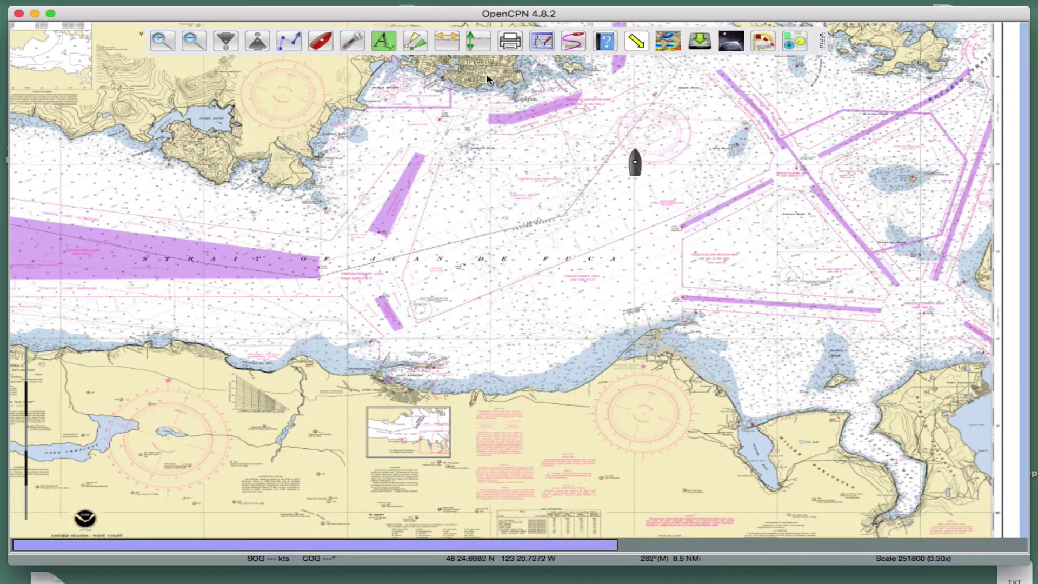
Step: Pan the strait chart to the right and wheel-zoom to explore it
drag(528, 287, 577, 281)
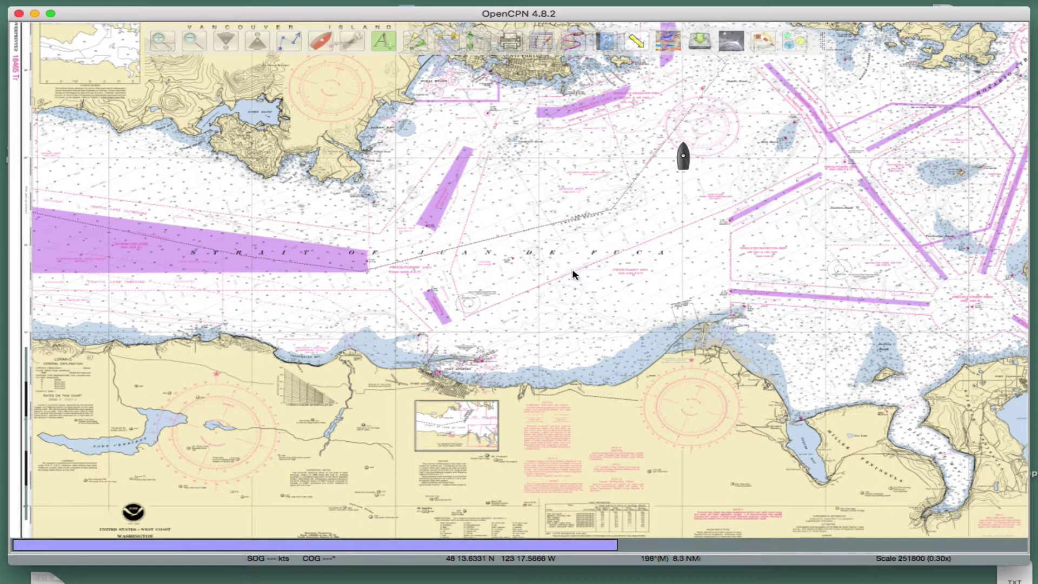
mouse_move(575, 271)
mouse_down()
mouse_move(576, 286)
mouse_move(574, 273)
mouse_up()
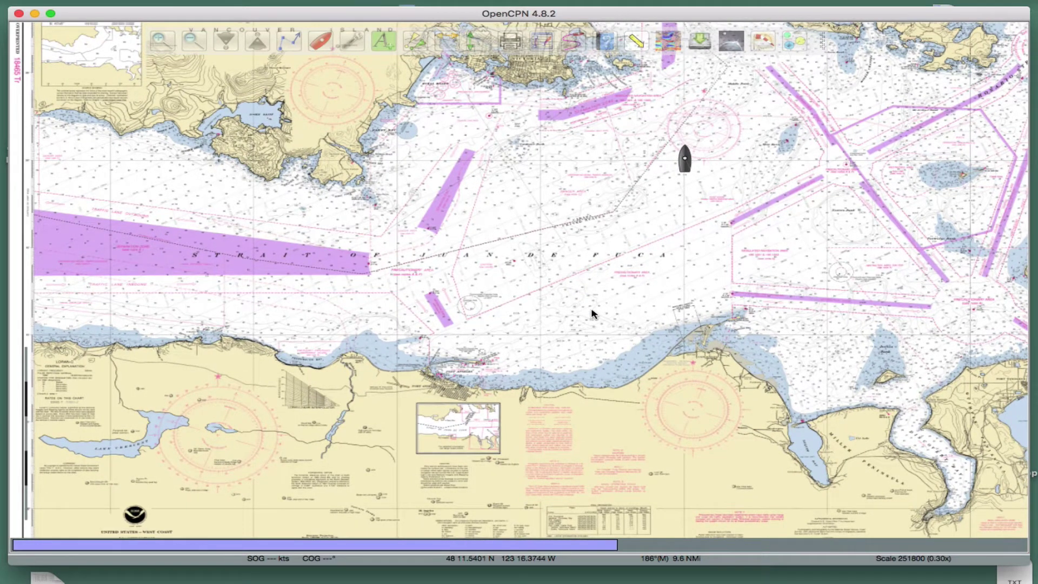
scroll(591, 314, up, 2)
scroll(591, 314, down, 2)
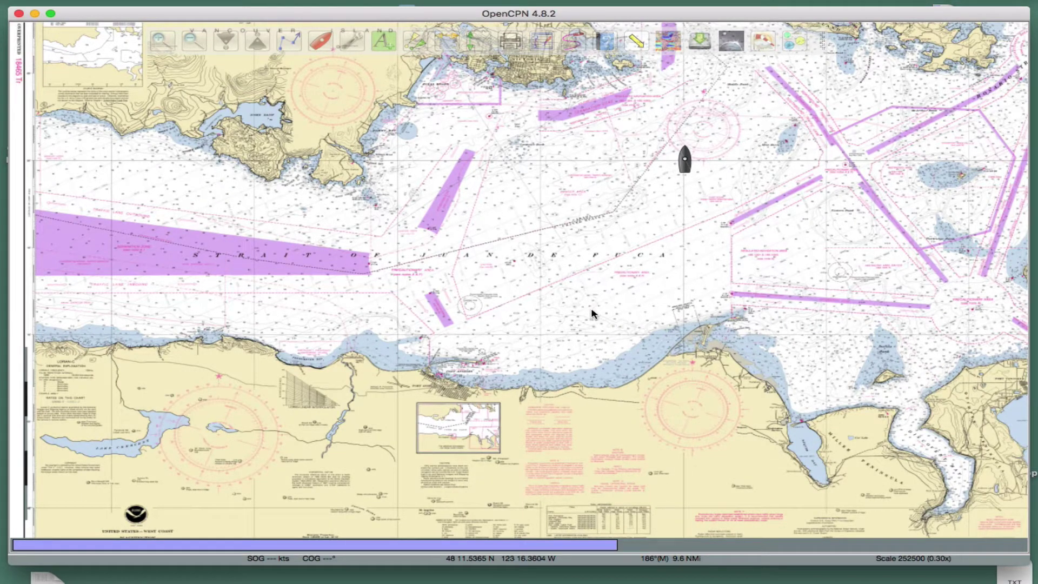
scroll(592, 314, up, 4)
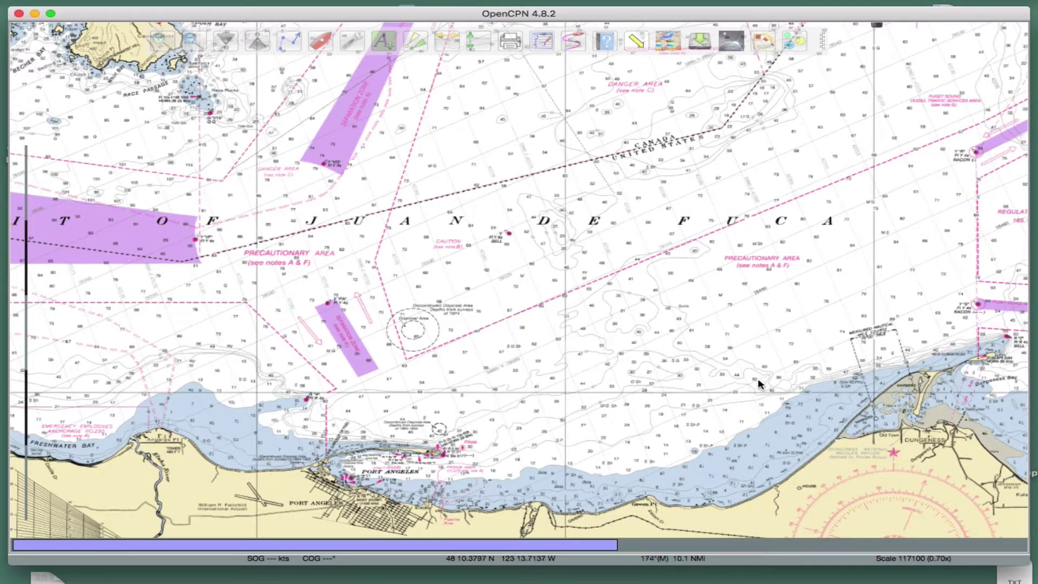
Step: Zoom in close to 1:33100 on the soundings, then back out and pan to 1:198600
key(plus)
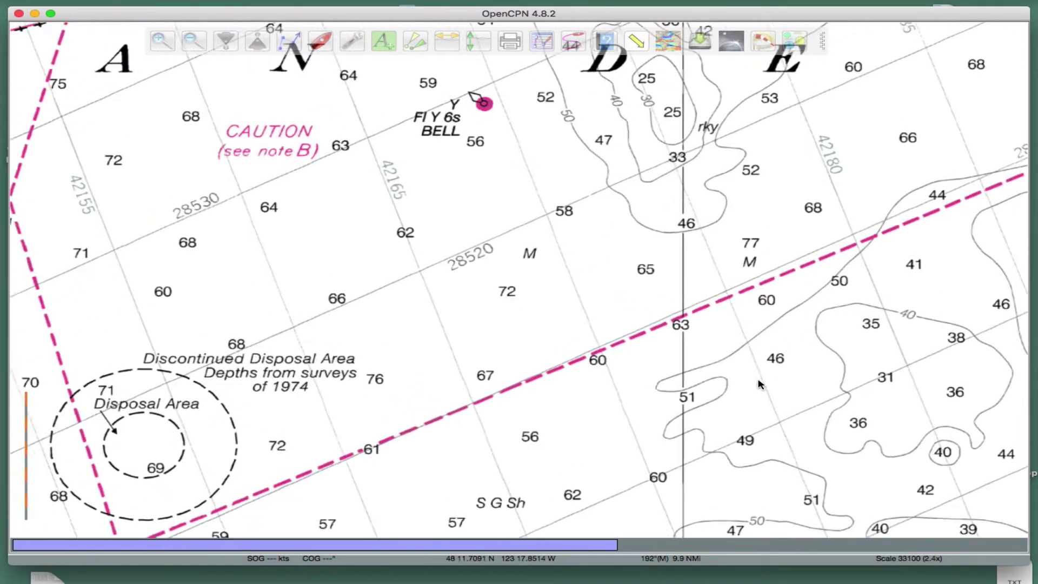
key(plus)
key(minus)
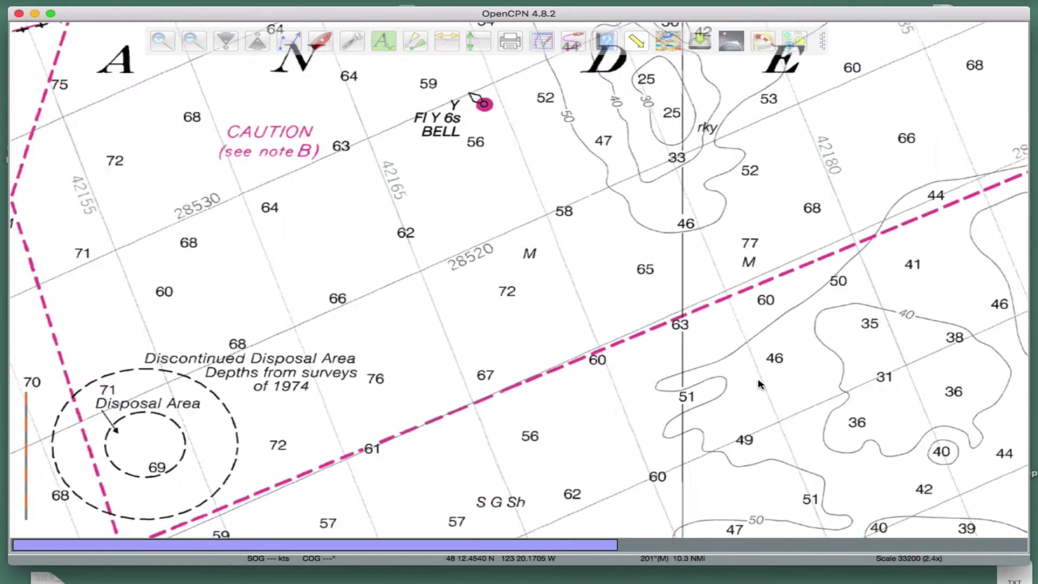
key(minus)
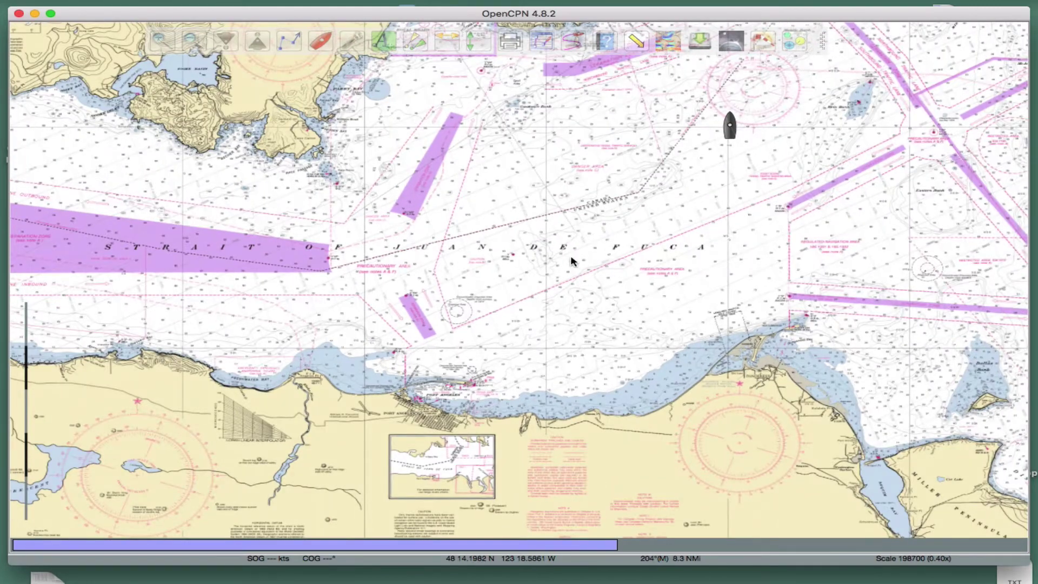
key(Right)
key(Up)
key(Up)
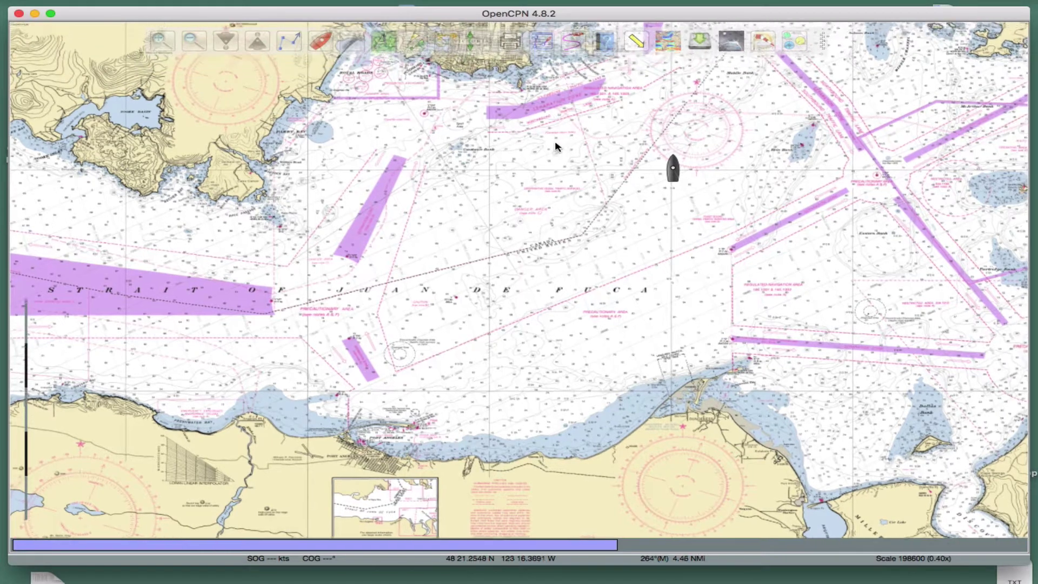
Step: Open the OpenCPN user manual from the About information and scroll through its contents
click(606, 42)
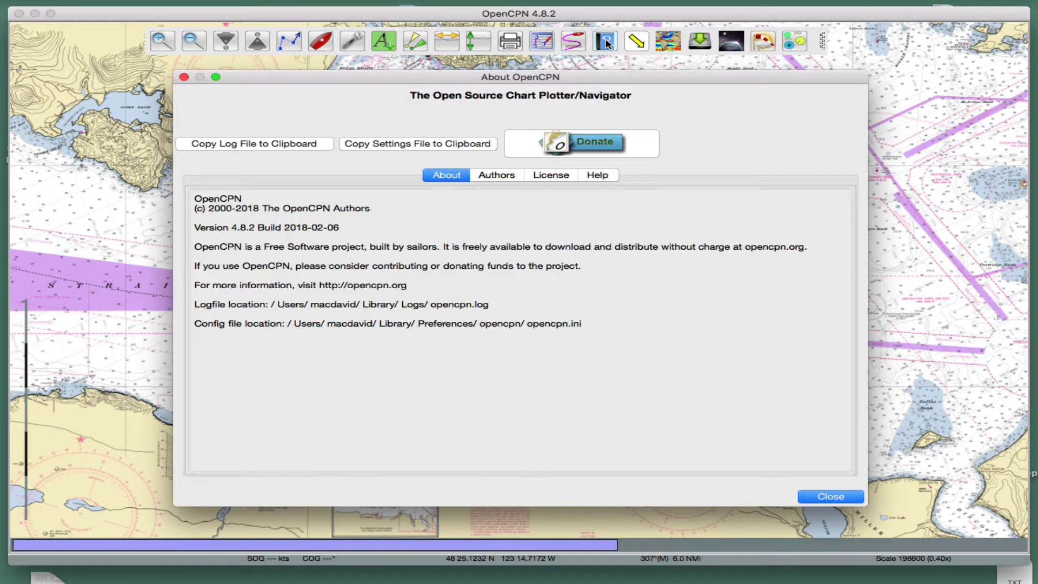
click(597, 175)
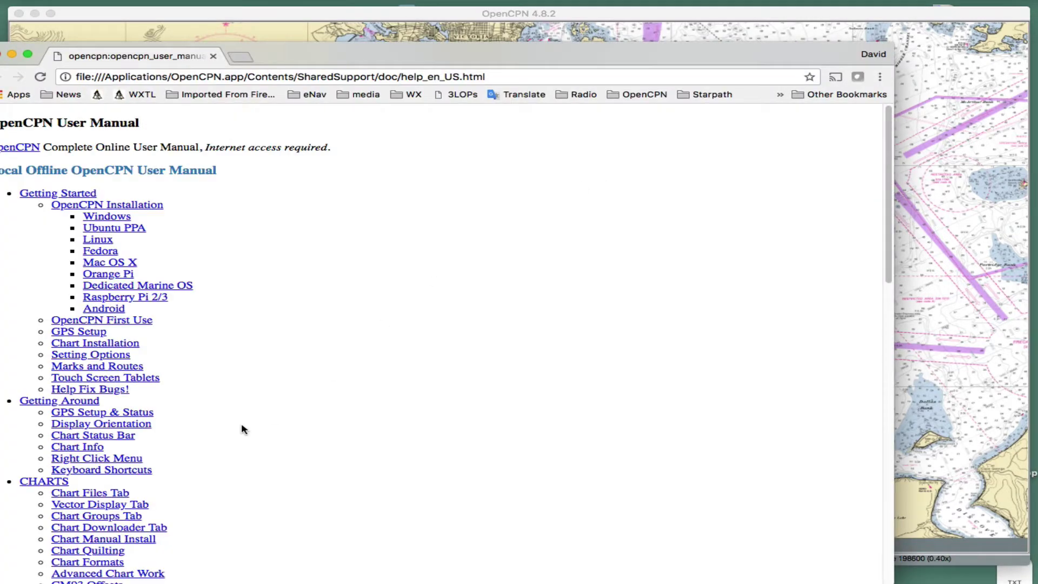
scroll(241, 428, down, 5)
scroll(242, 429, down, 5)
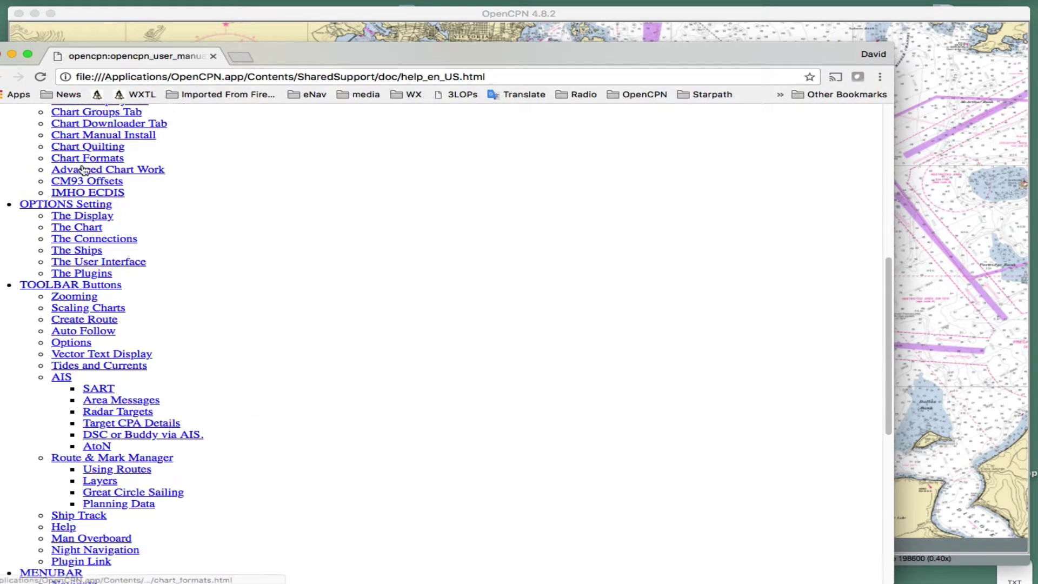
scroll(261, 321, down, 6)
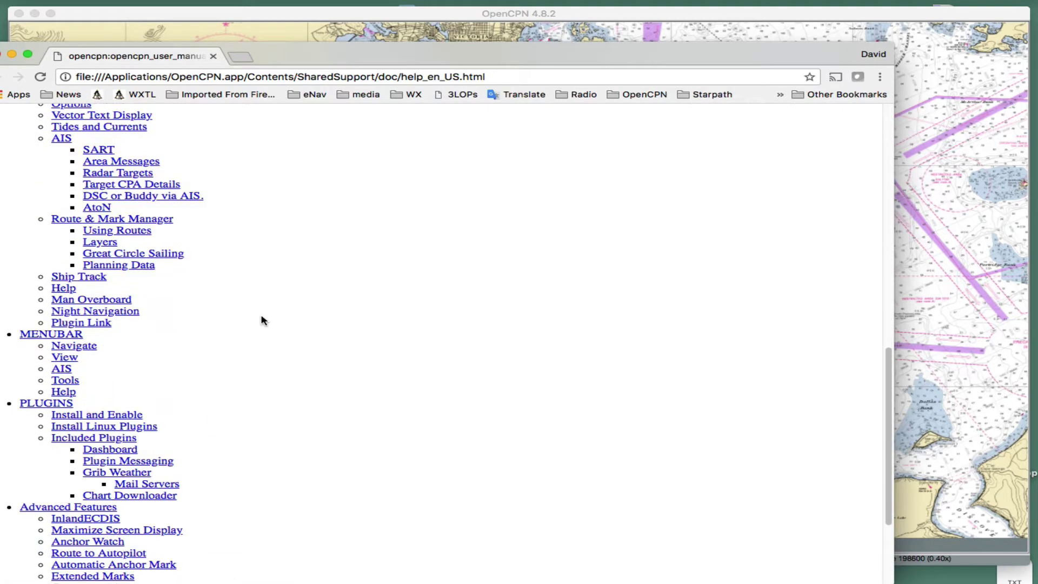
scroll(261, 321, up, 5)
scroll(261, 321, up, 3)
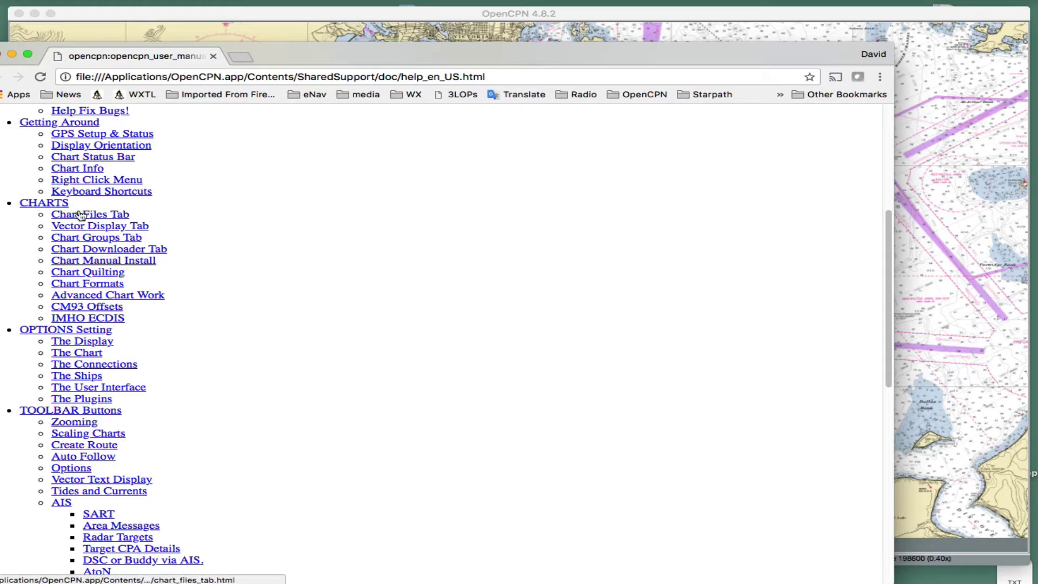
Step: View the Vector Display Tab page, return to contents, and select the _en_US.html address part
click(106, 227)
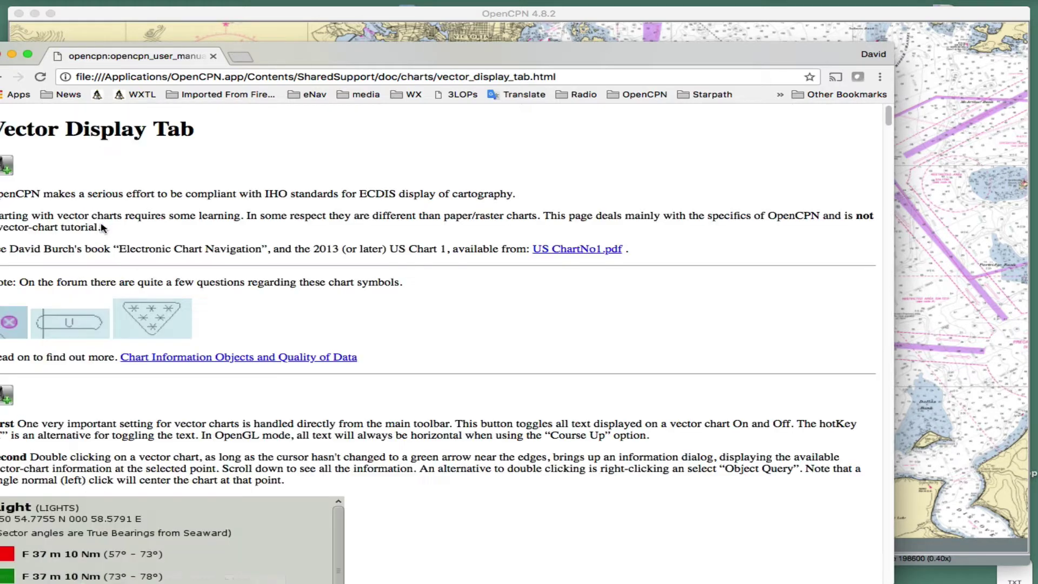
scroll(454, 317, down, 5)
scroll(446, 307, up, 5)
key(super+Left)
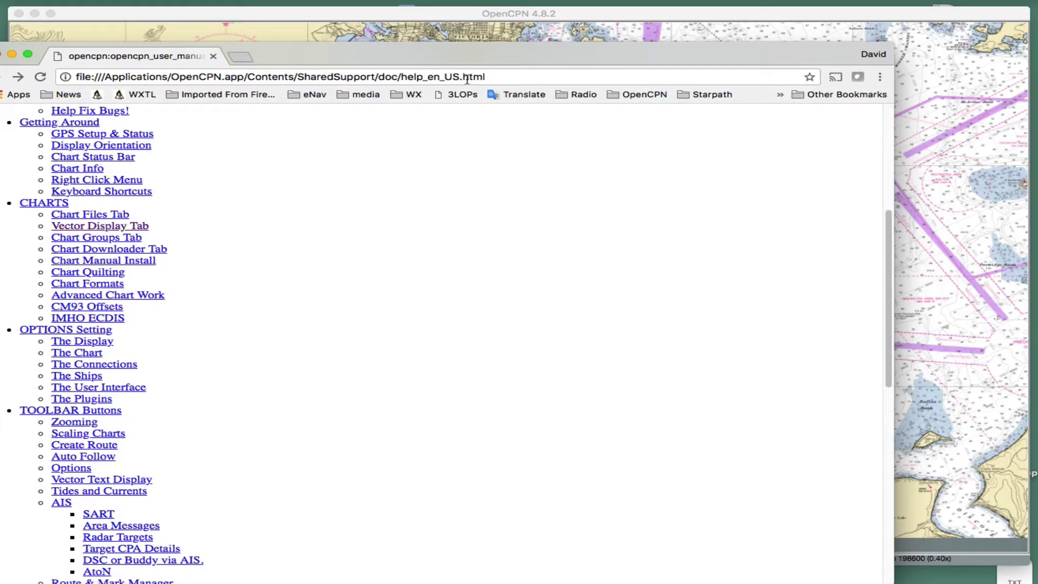
click(495, 76)
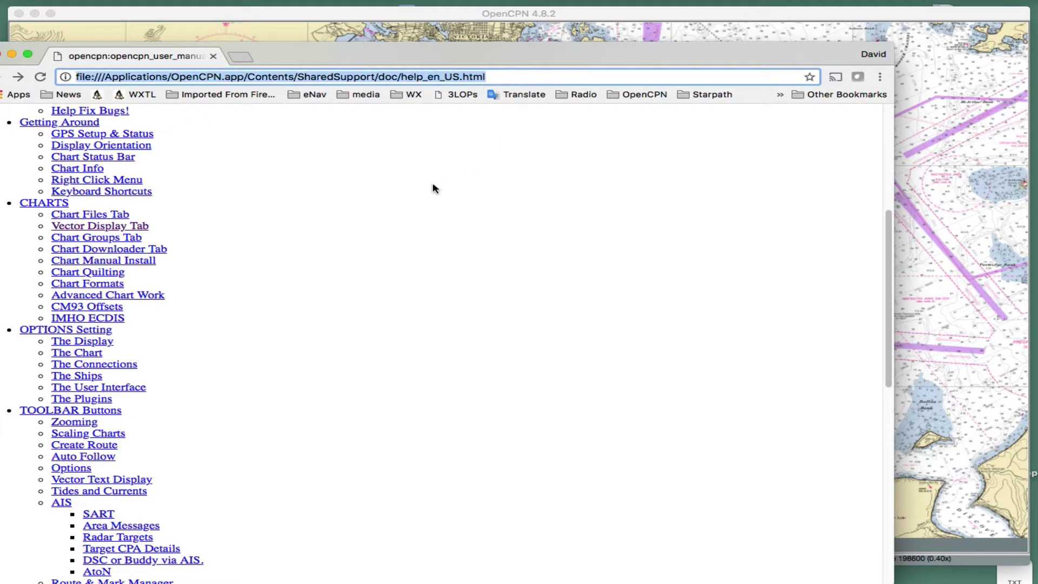
click(386, 221)
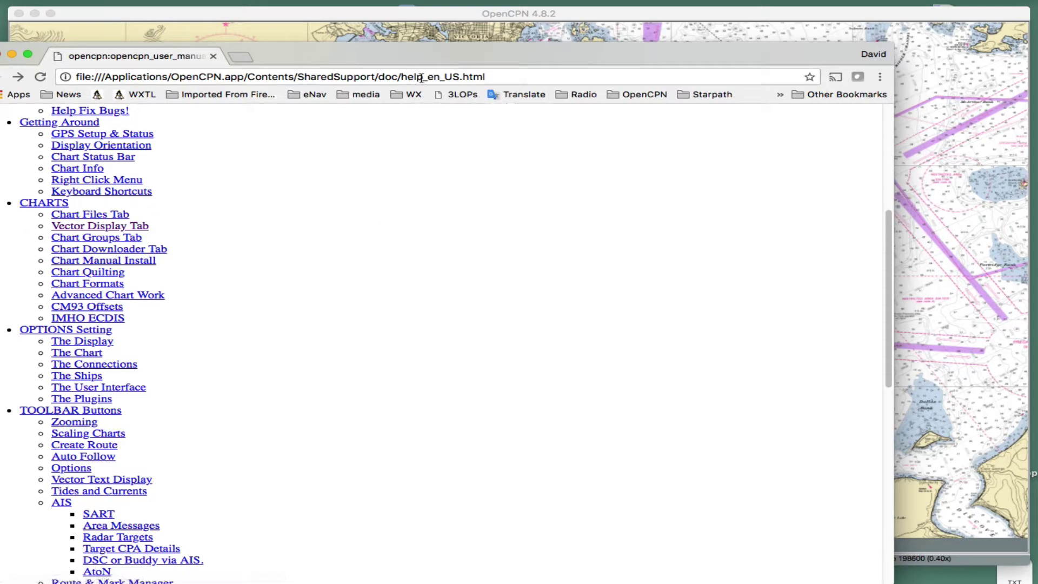
drag(422, 77, 505, 79)
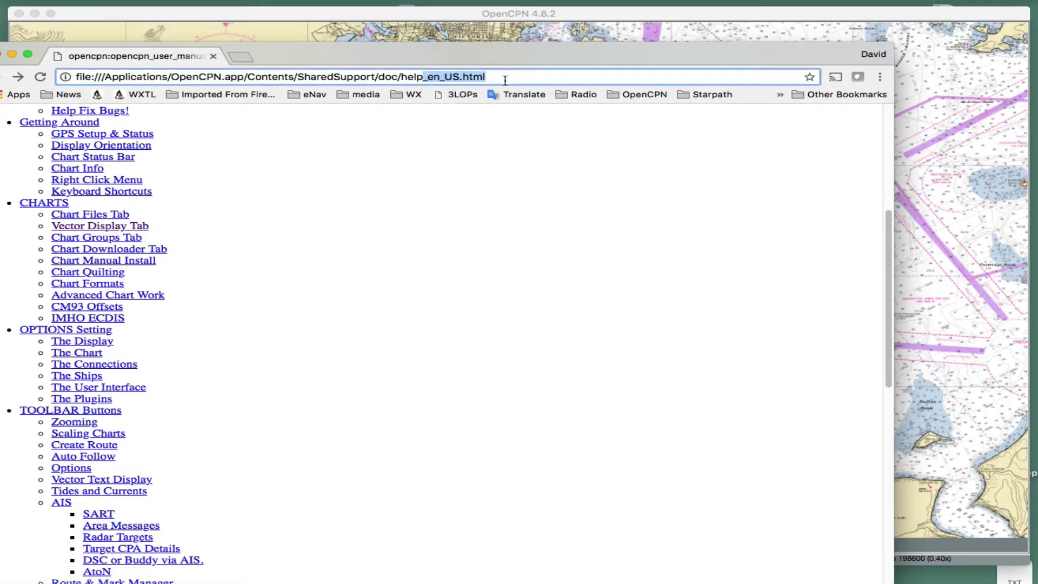
Step: Open the Chart Quilting page, select quilting.html in its address, then go back to contents
click(107, 275)
click(470, 77)
drag(468, 77, 578, 80)
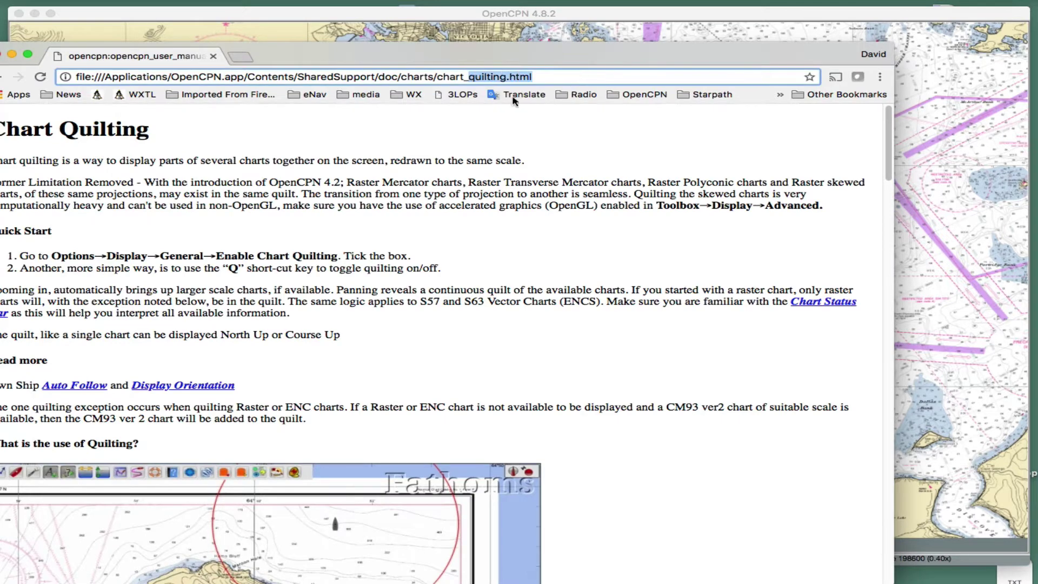
key(super+bracketleft)
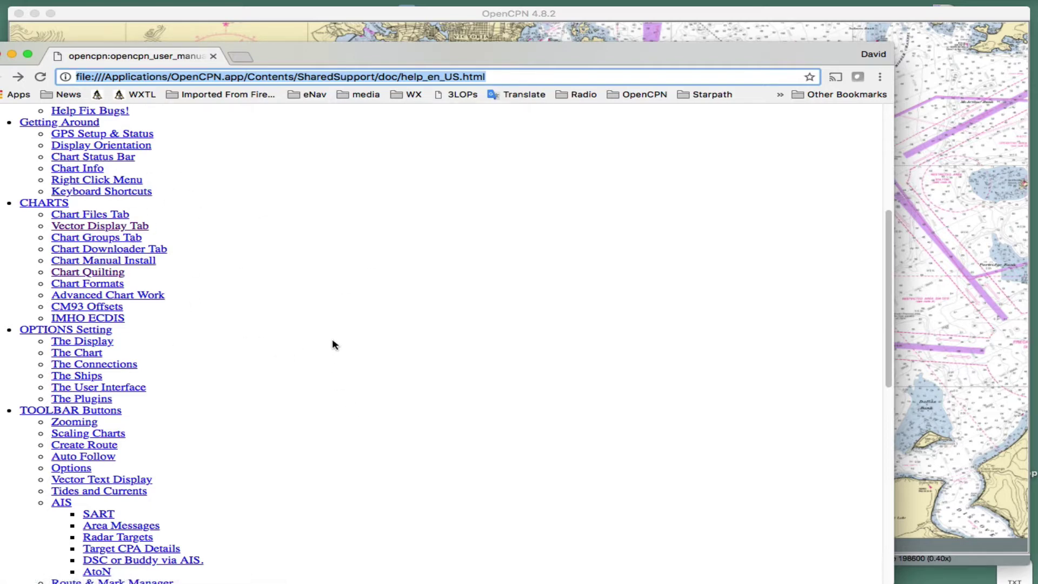
Step: Search Google for "chart scale":opencpn.org and skim the roughly 157 results
click(128, 76)
drag(349, 65, 407, 48)
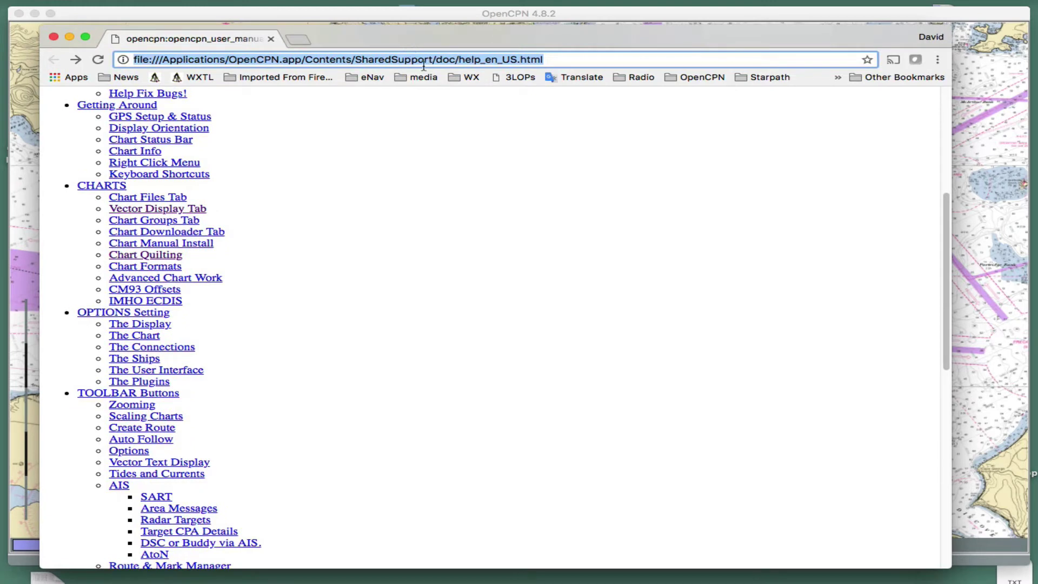
text(")
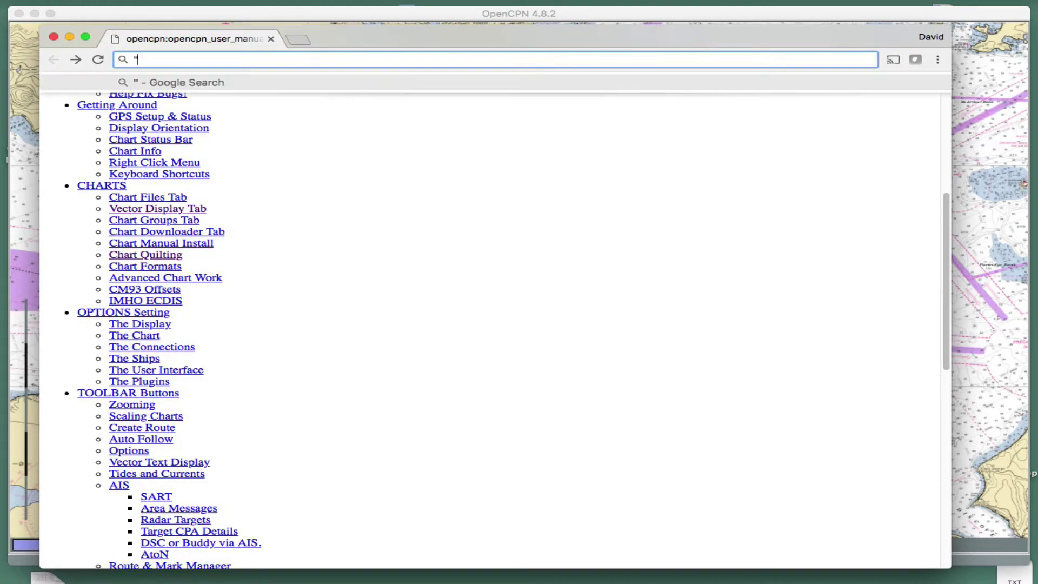
text(char)
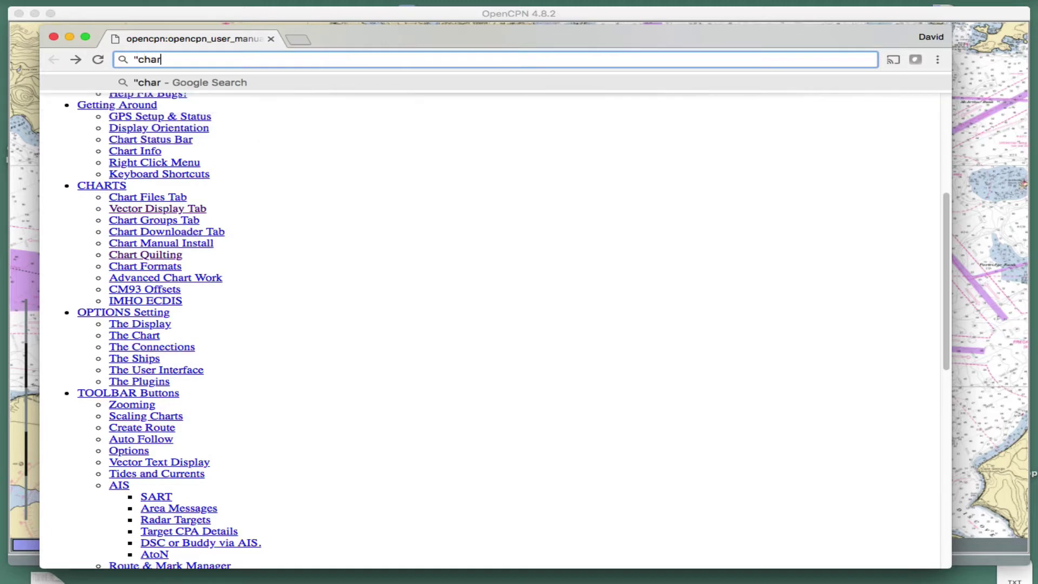
text(t scale)
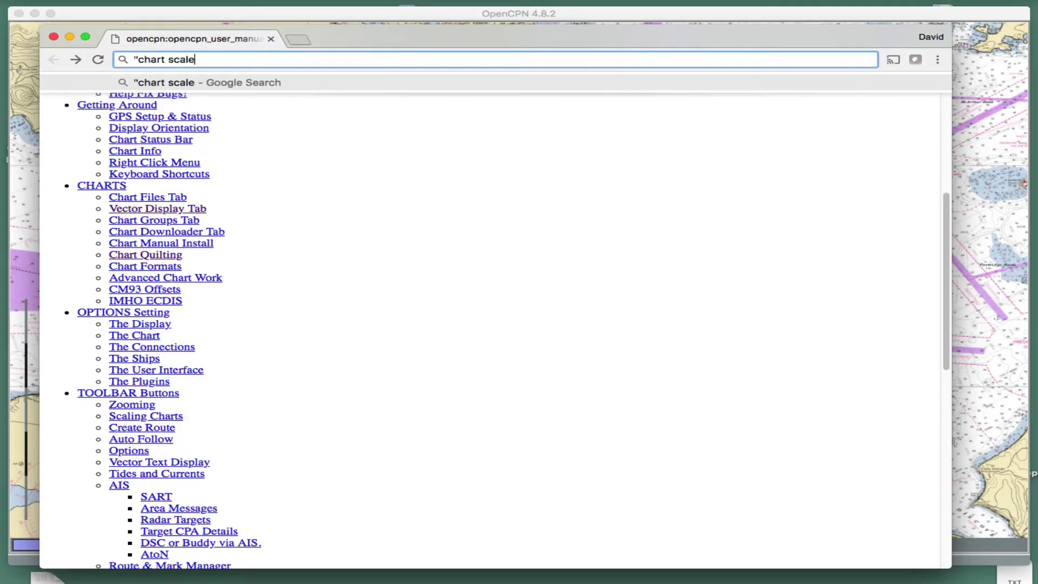
text(":opencpn)
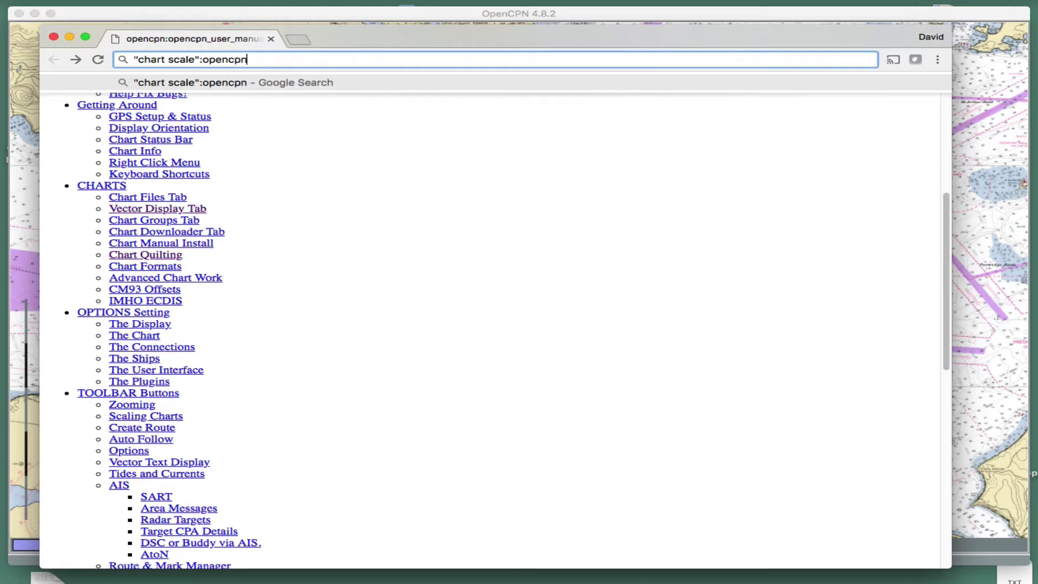
text(.org)
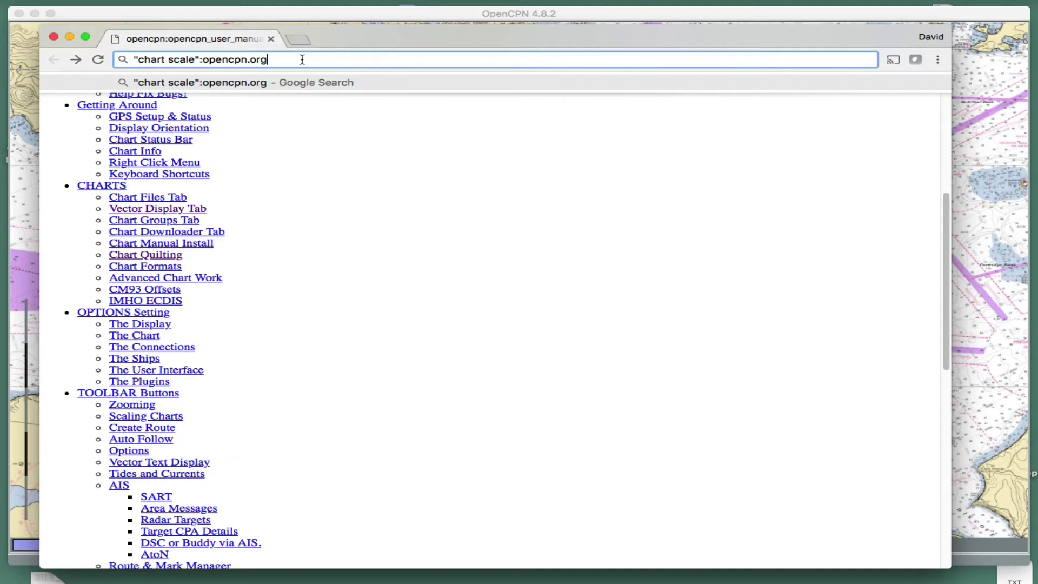
key(Return)
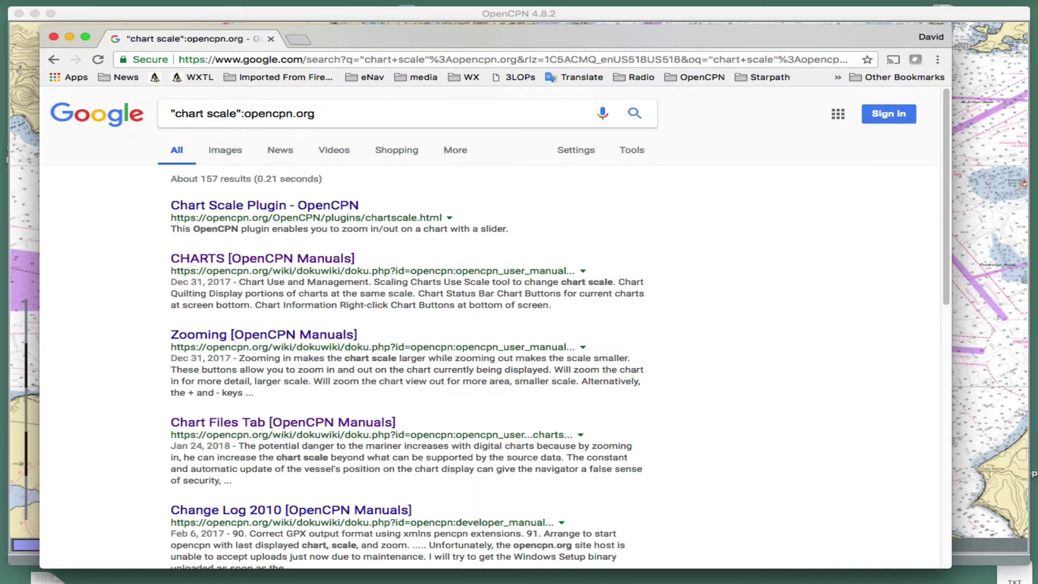
scroll(451, 264, down, 4)
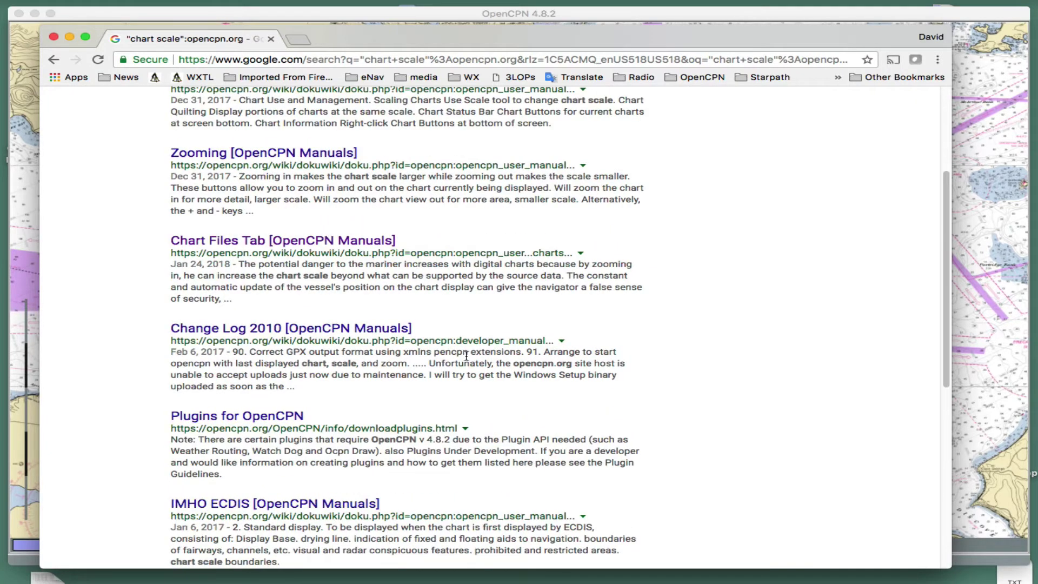
scroll(465, 347, up, 3)
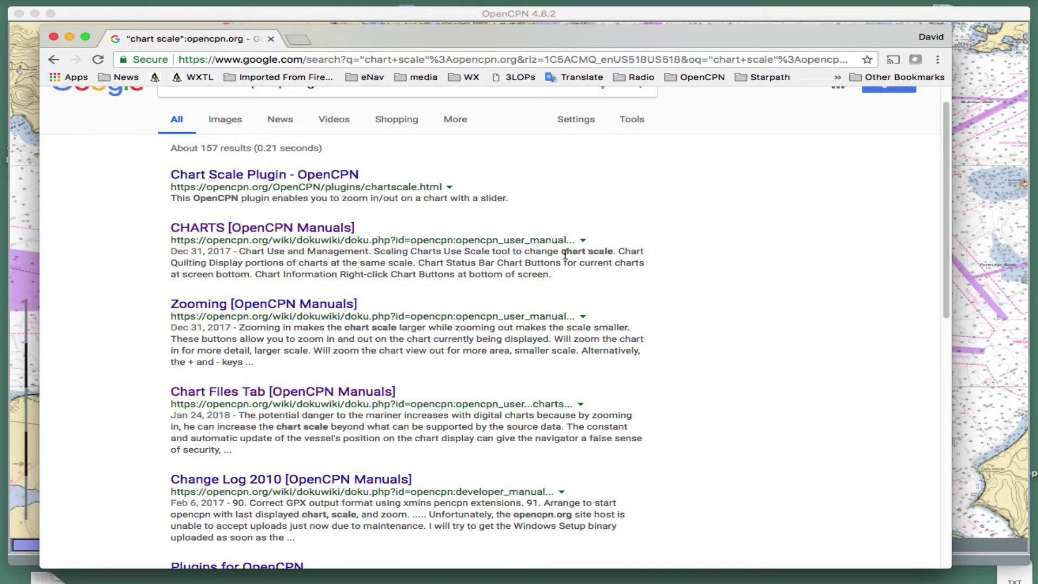
Step: Look over the CHARTS manual page, then return to the chart scale search results
click(219, 229)
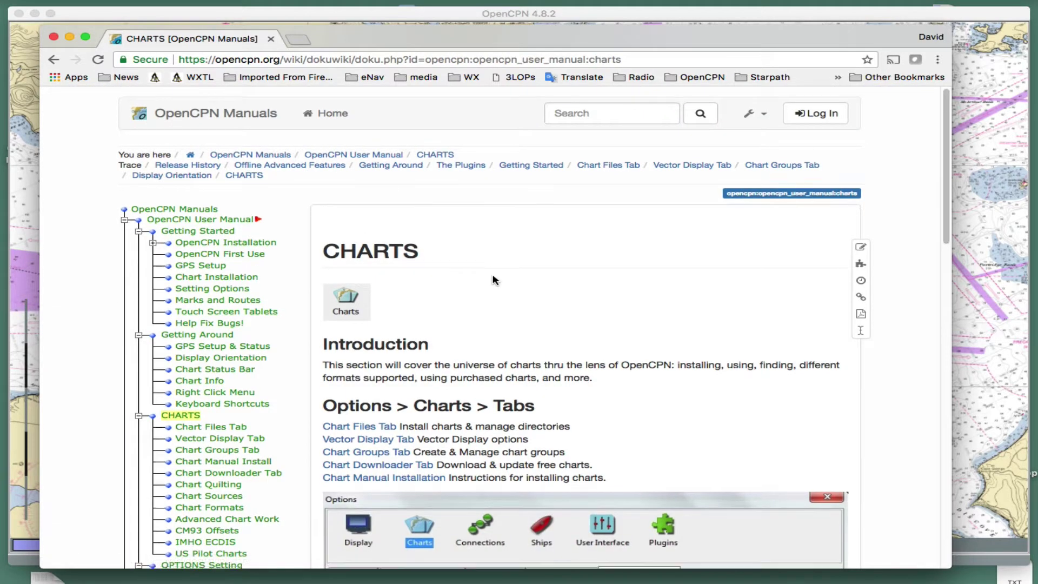
scroll(493, 280, down, 20)
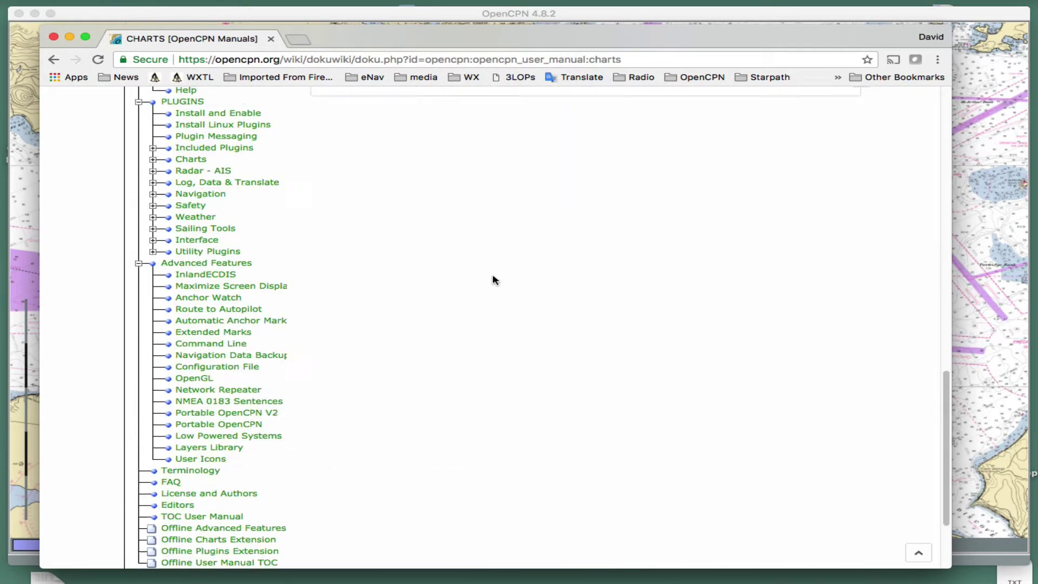
scroll(493, 279, up, 20)
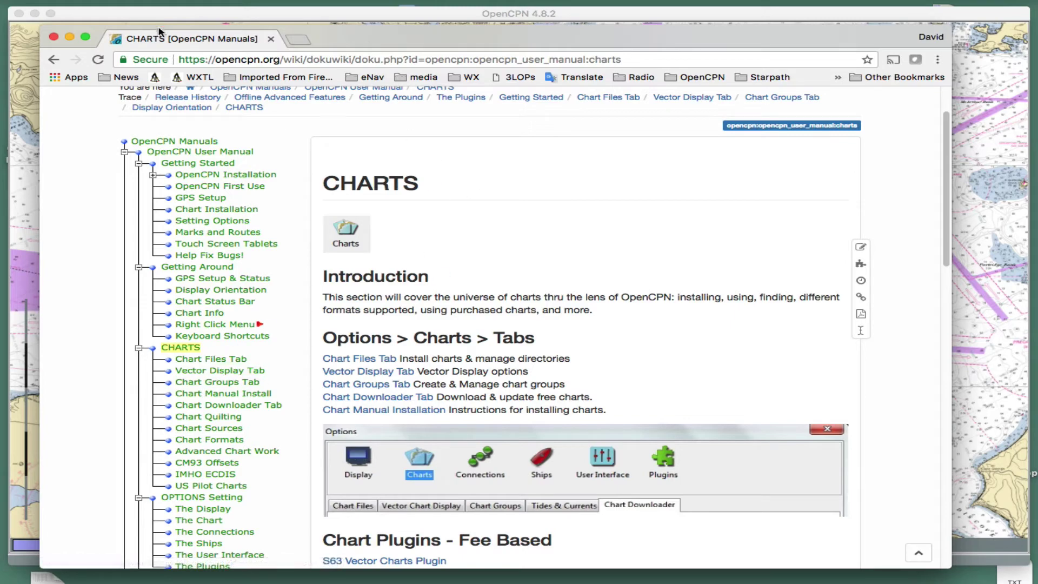
click(54, 60)
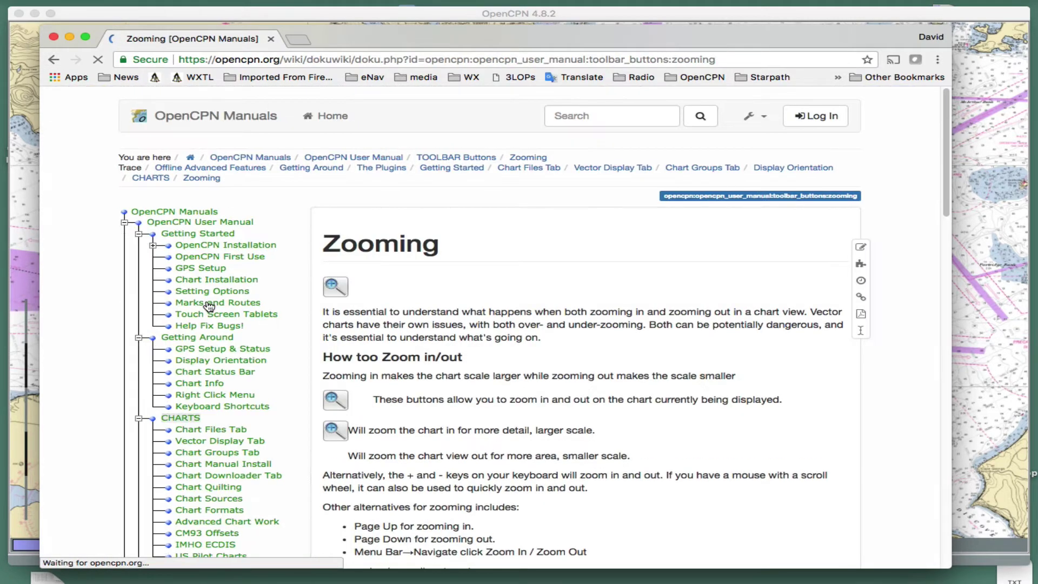
Step: Highlight the Alt + fine zoom-in tip on the Zooming page, then move the manual window aside
scroll(518, 332, down, 5)
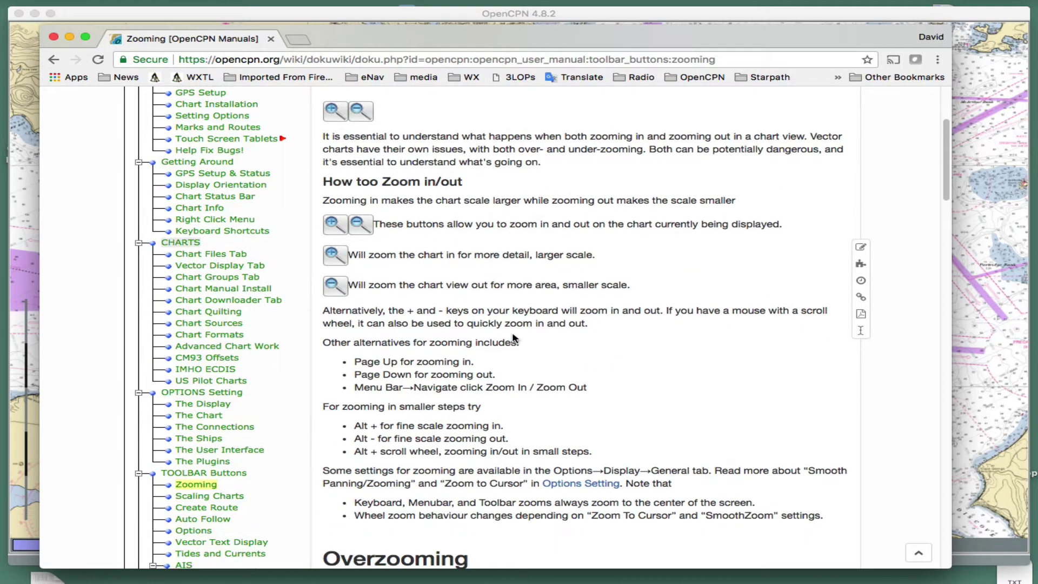
scroll(514, 339, down, 3)
scroll(513, 338, down, 1)
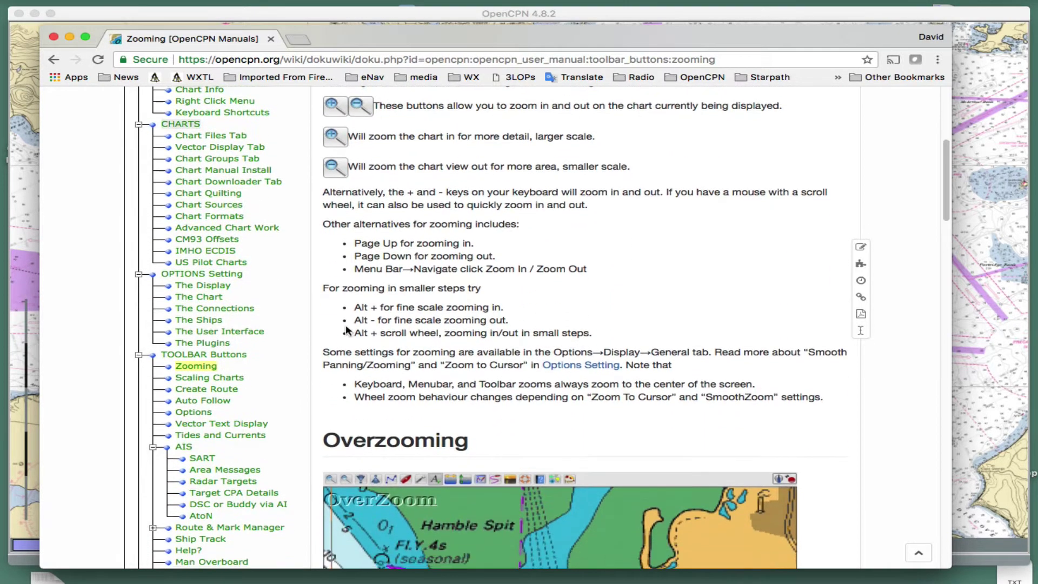
drag(354, 307, 513, 312)
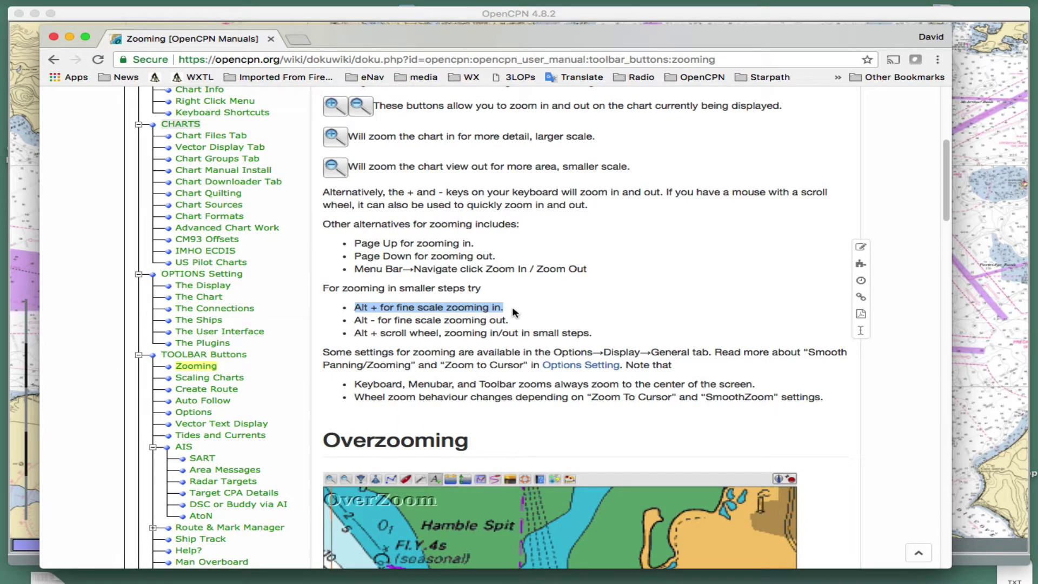
click(513, 312)
mouse_move(415, 52)
mouse_down()
mouse_move(454, 80)
mouse_move(420, 62)
mouse_up()
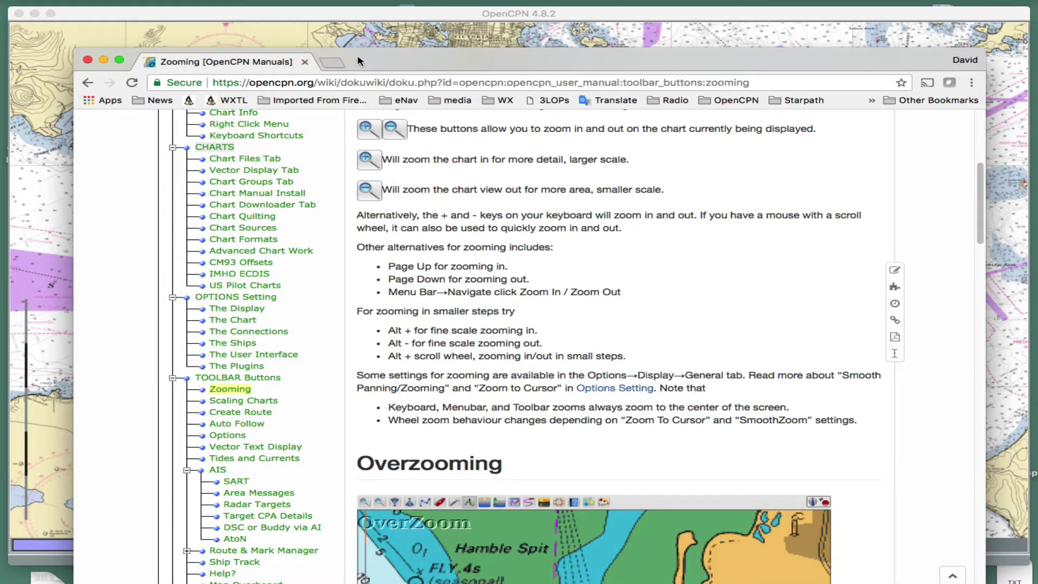
Step: Minimize the browser and close the About OpenCPN dialog to get back to the chart
click(104, 63)
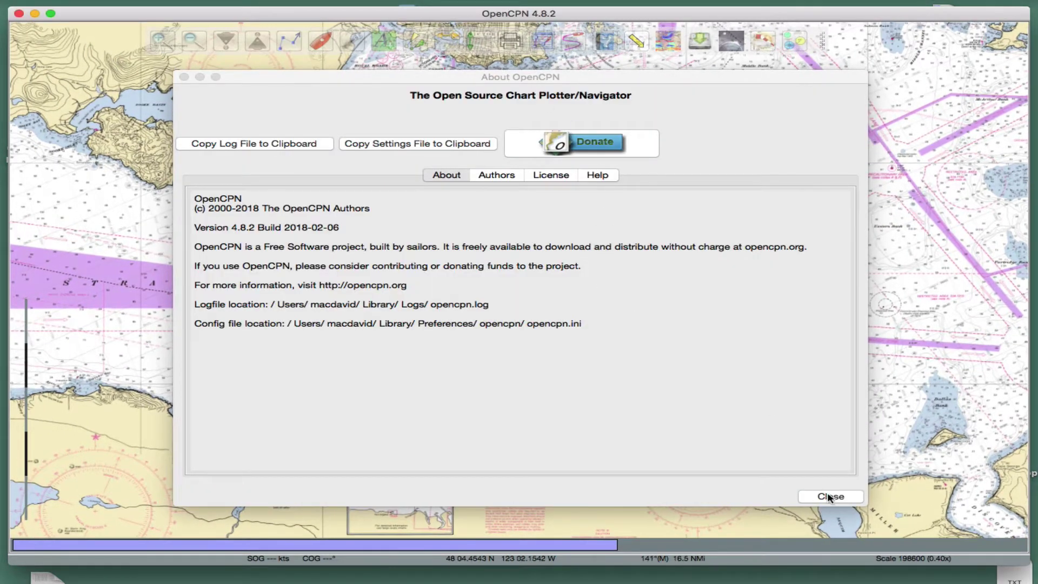
click(822, 495)
drag(583, 331, 588, 347)
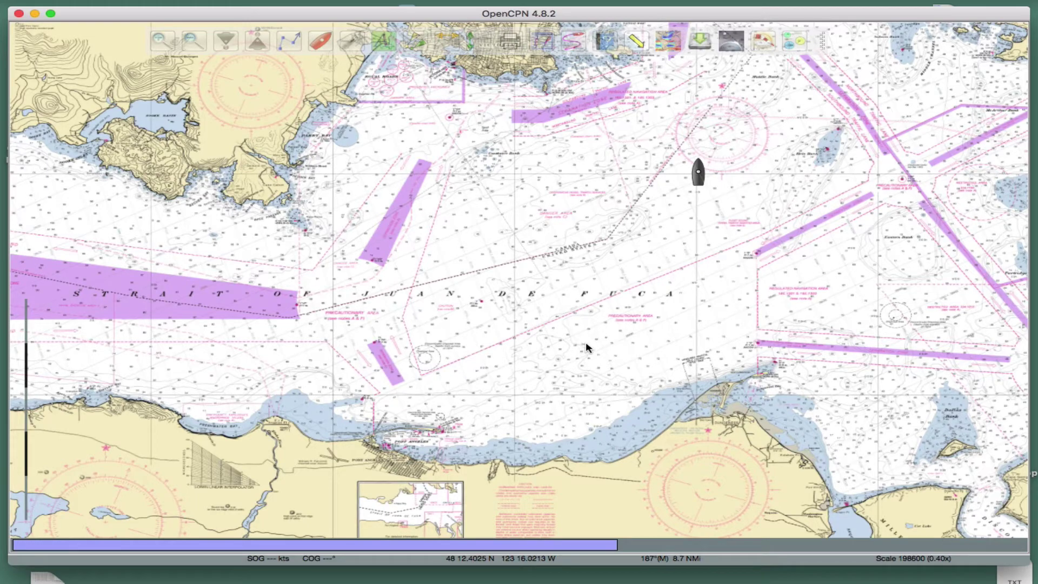
Step: Wheel-zoom out and back in to 1:153500 around Port Angeles
scroll(588, 347, up, 5)
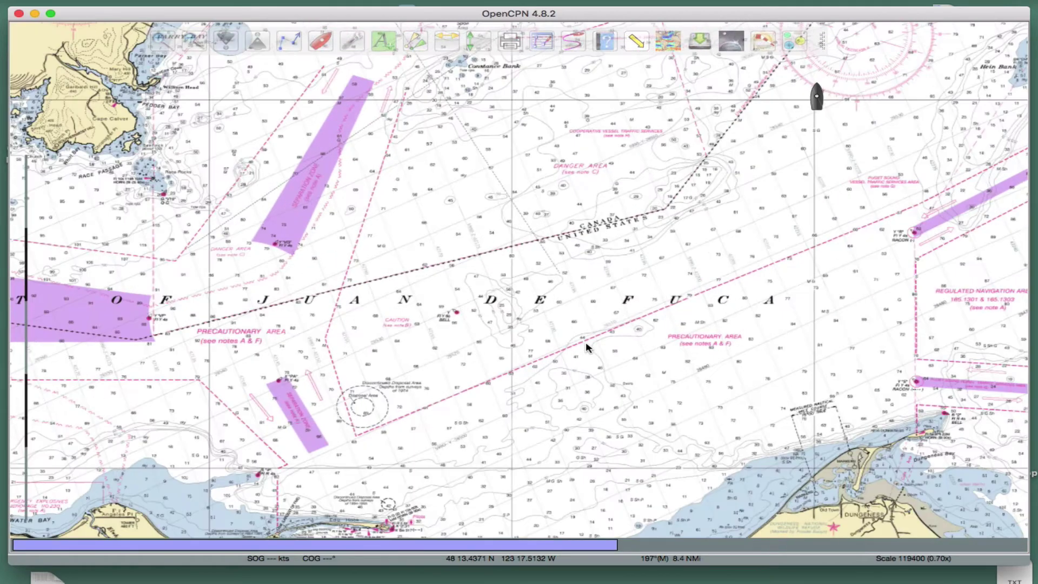
scroll(587, 347, down, 5)
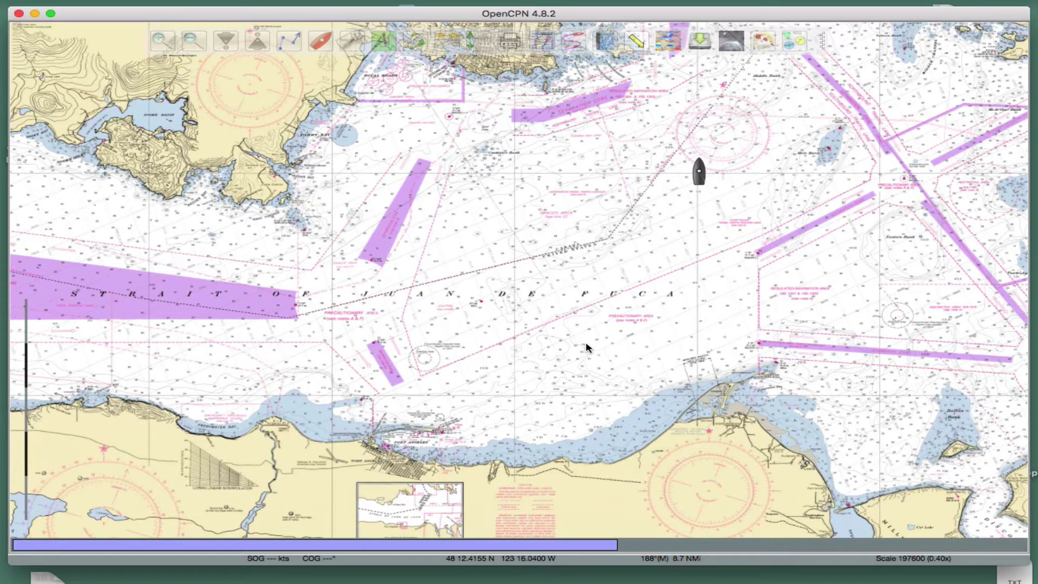
scroll(587, 347, up, 1)
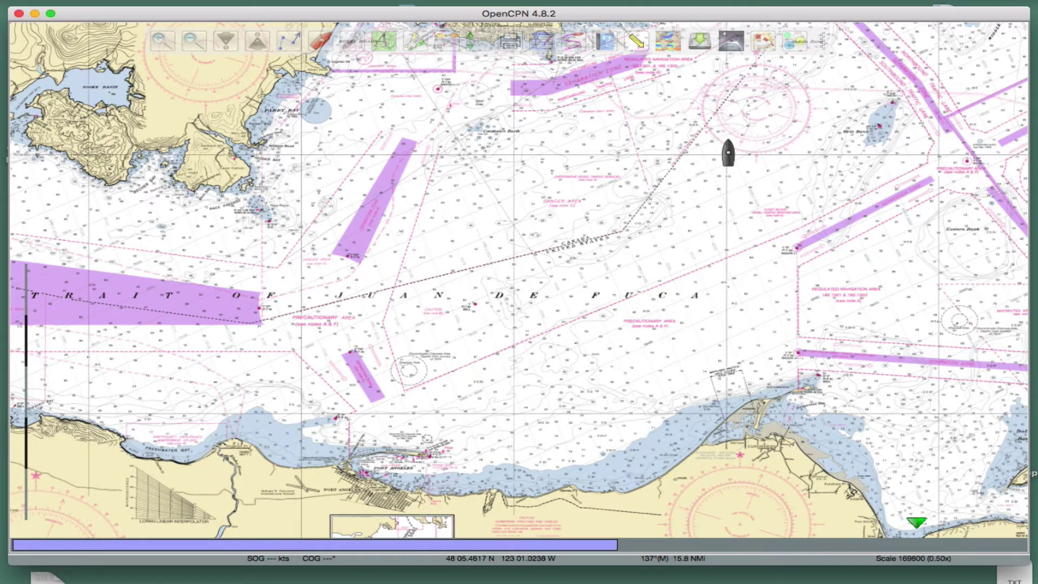
scroll(917, 523, down, 1)
scroll(916, 523, down, 1)
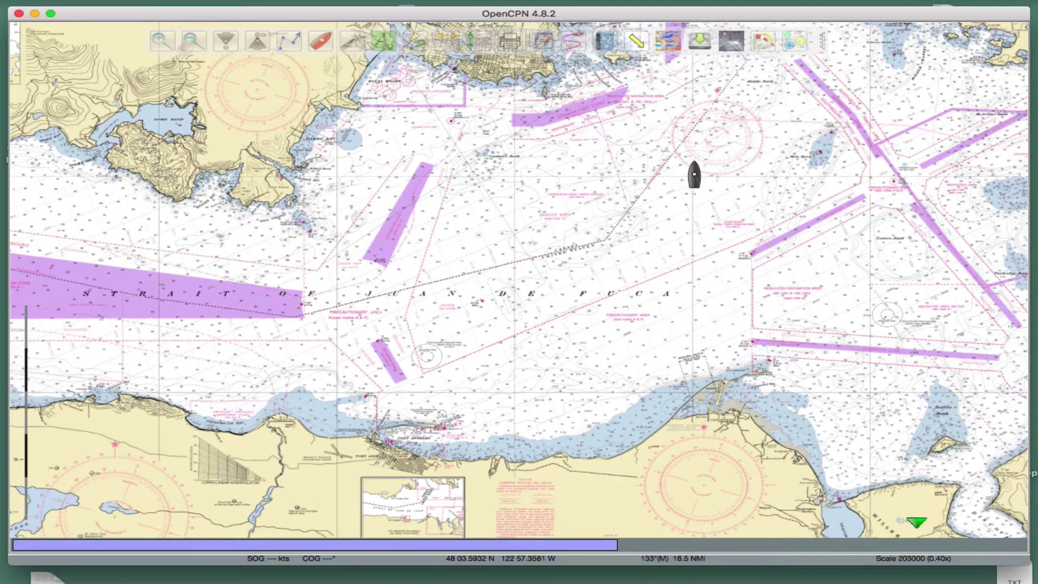
scroll(917, 523, down, 1)
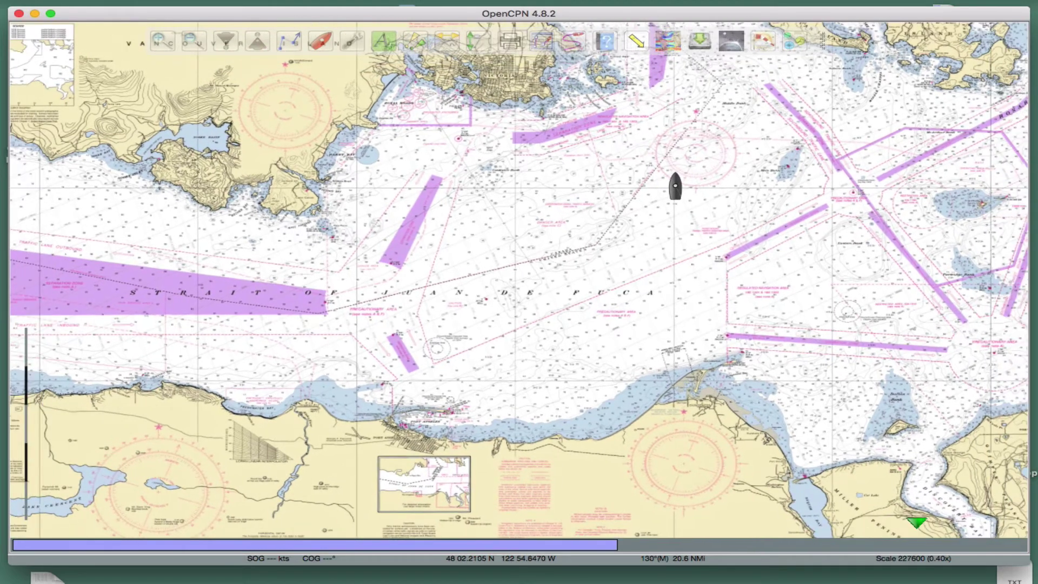
scroll(916, 523, down, 3)
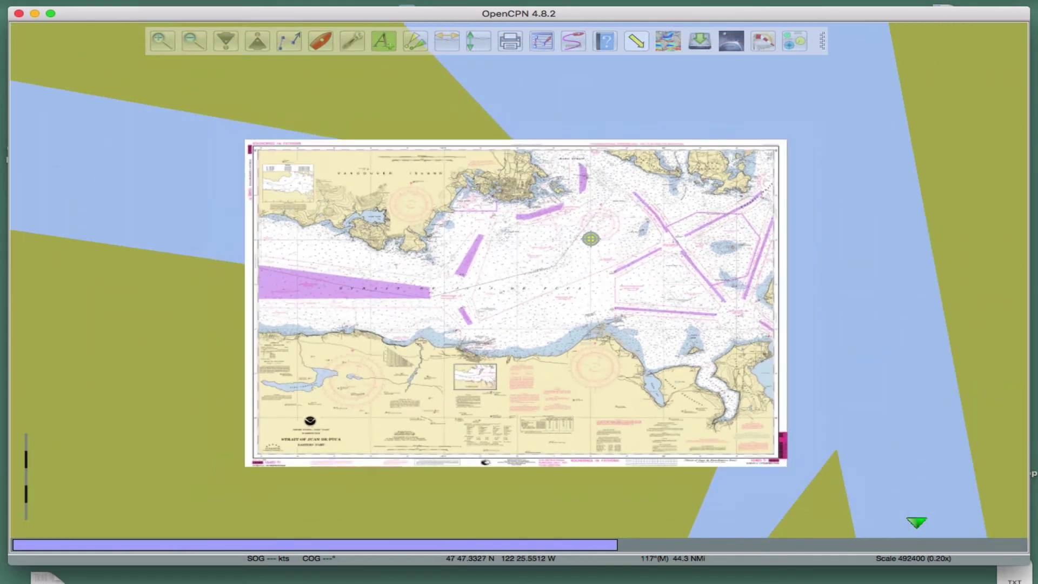
scroll(917, 523, up, 3)
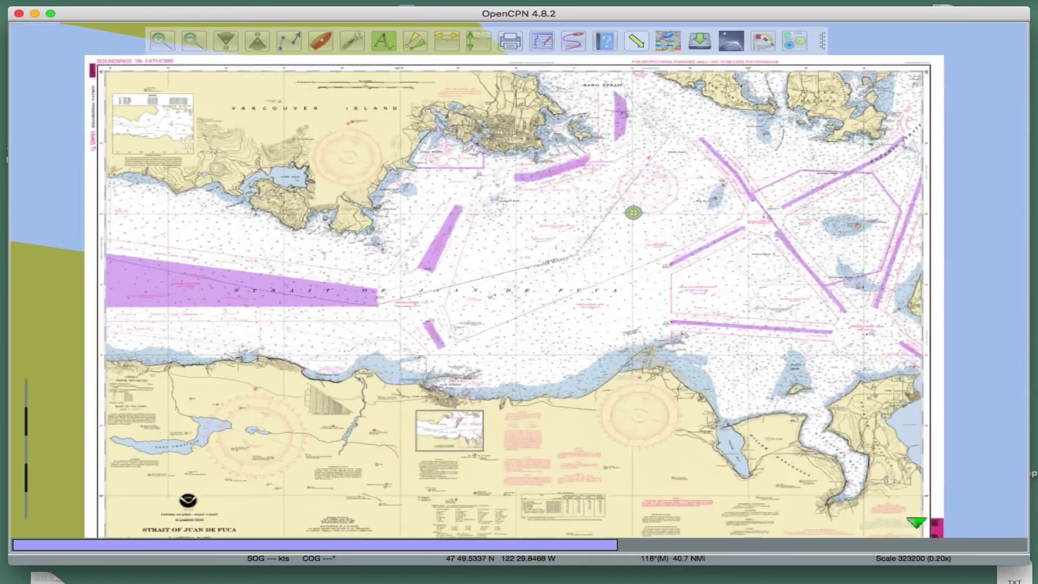
scroll(916, 522, up, 3)
drag(564, 441, 609, 396)
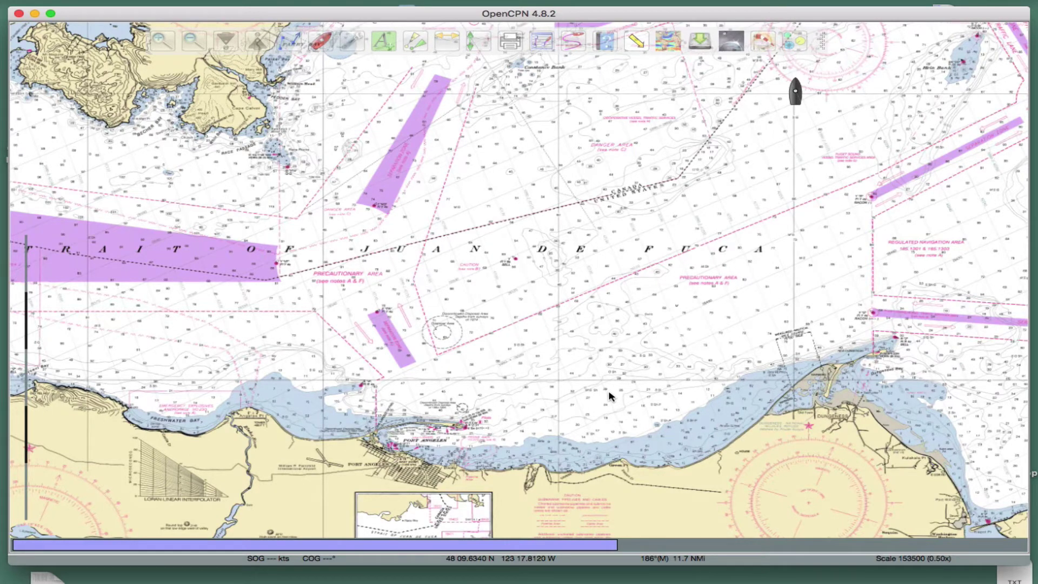
Step: Pan west and zoom in to 1:110700 over Lake Crescent and Freshwater Bay
drag(355, 314, 424, 308)
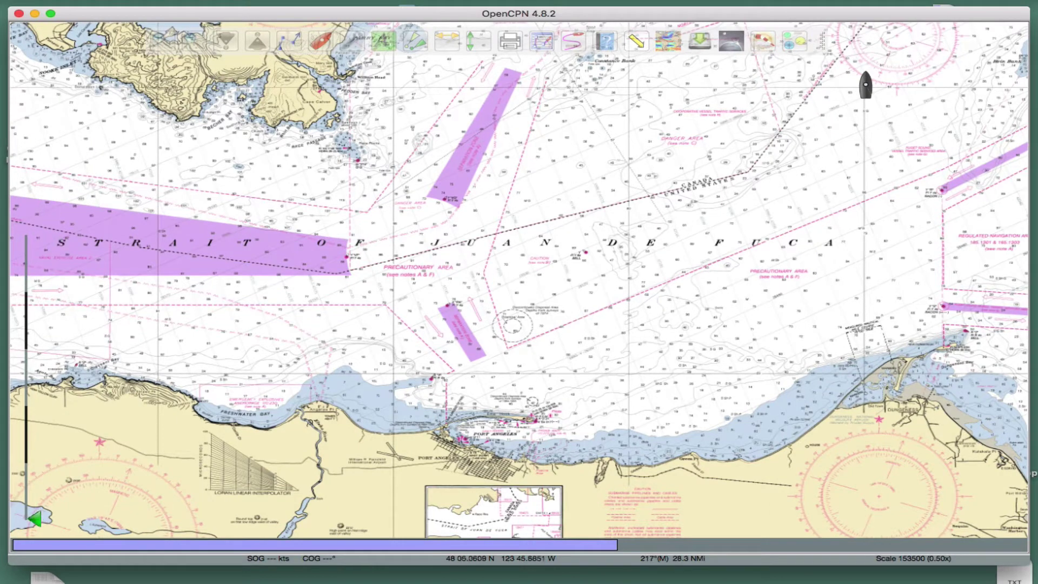
drag(64, 283, 111, 280)
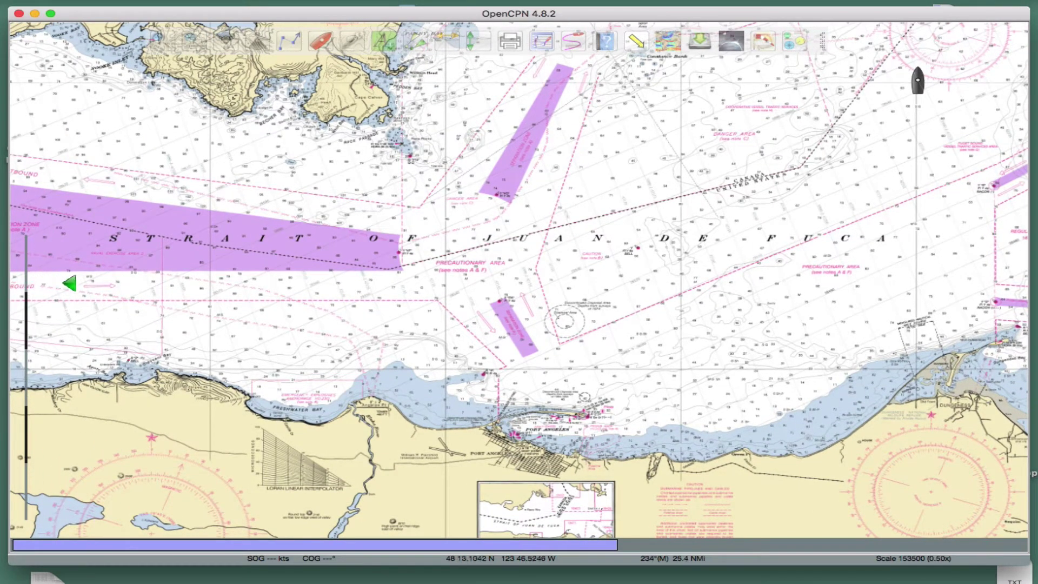
drag(70, 283, 145, 281)
drag(124, 325, 182, 292)
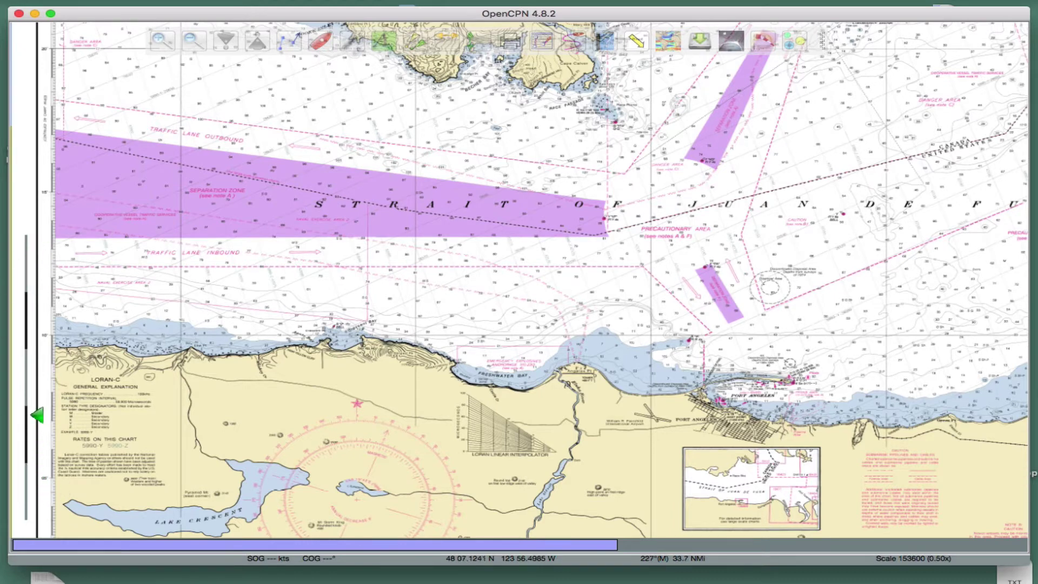
drag(157, 340, 155, 332)
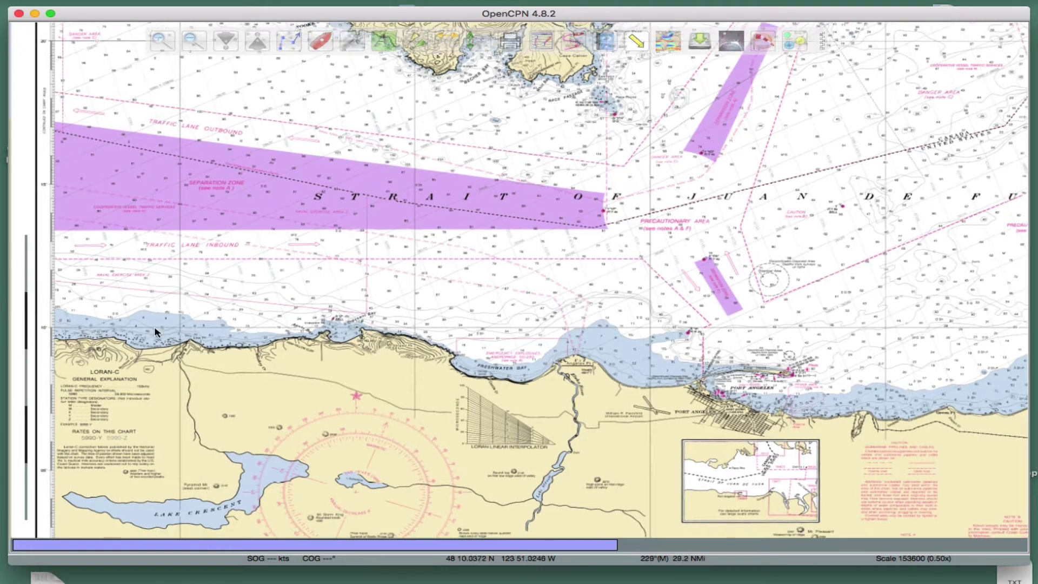
scroll(165, 381, up, 2)
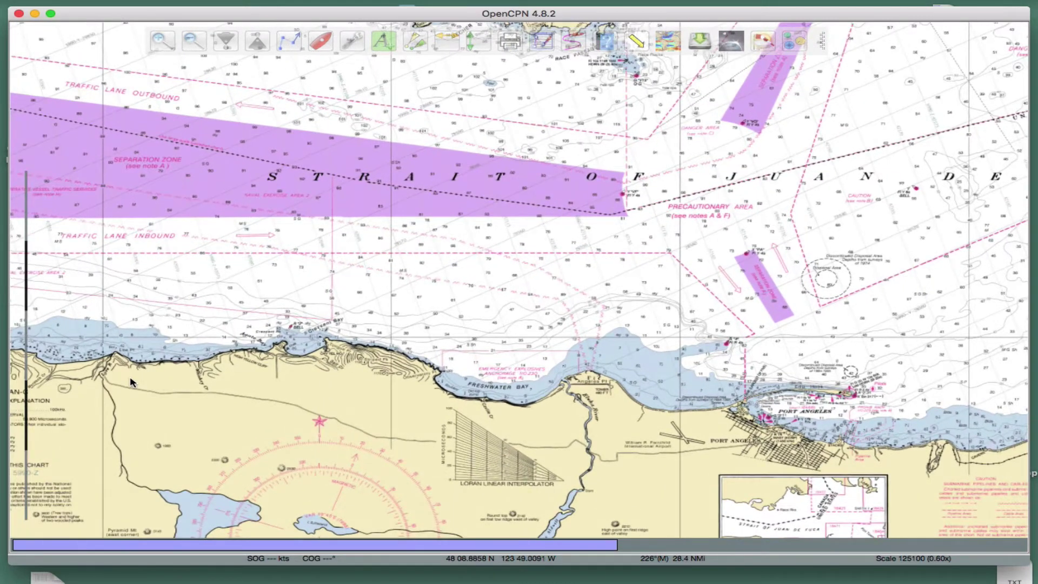
drag(131, 379, 203, 172)
scroll(254, 365, up, 1)
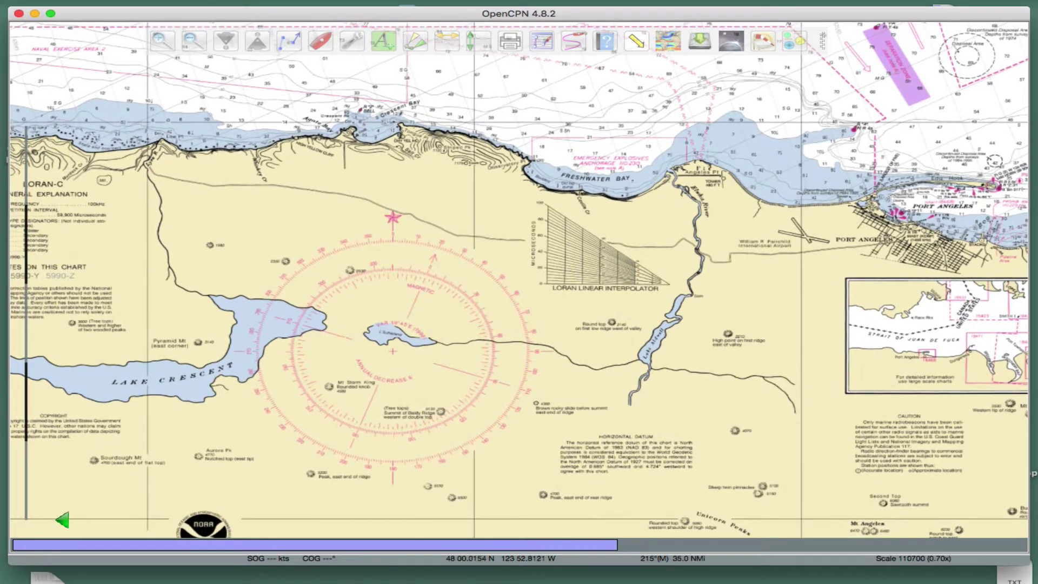
drag(71, 203, 129, 201)
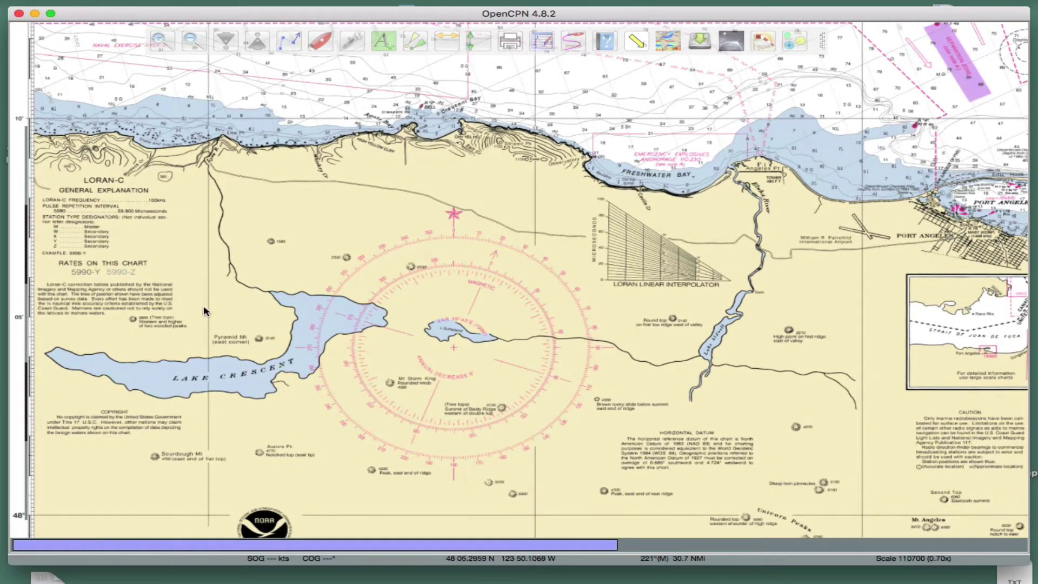
Step: Zoom in to 3.9x and pan west until the Loran-C note is in view
scroll(203, 310, down, 3)
scroll(209, 308, up, 4)
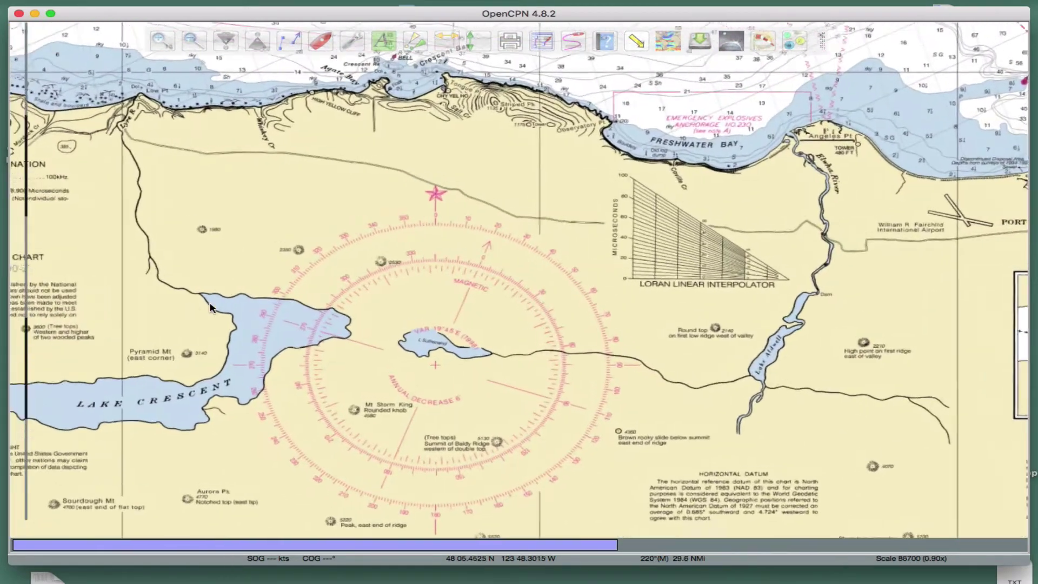
scroll(210, 307, up, 2)
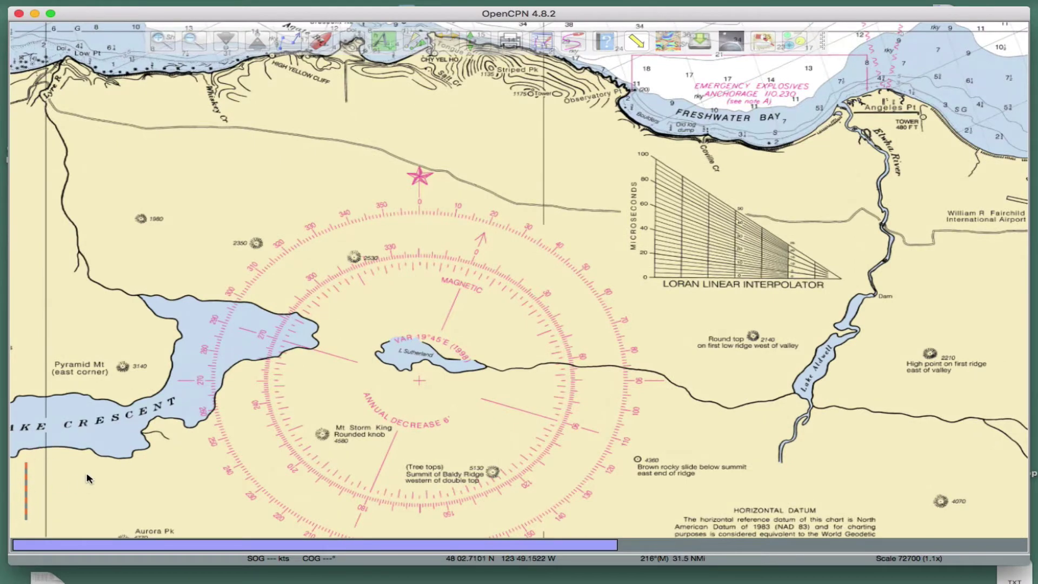
scroll(59, 483, up, 2)
scroll(59, 481, up, 3)
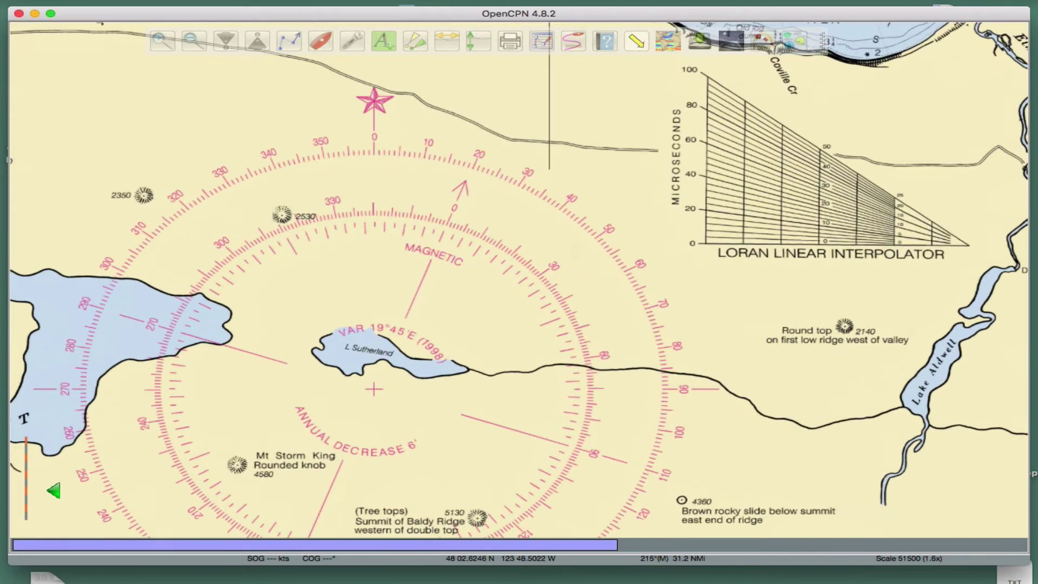
scroll(70, 445, up, 3)
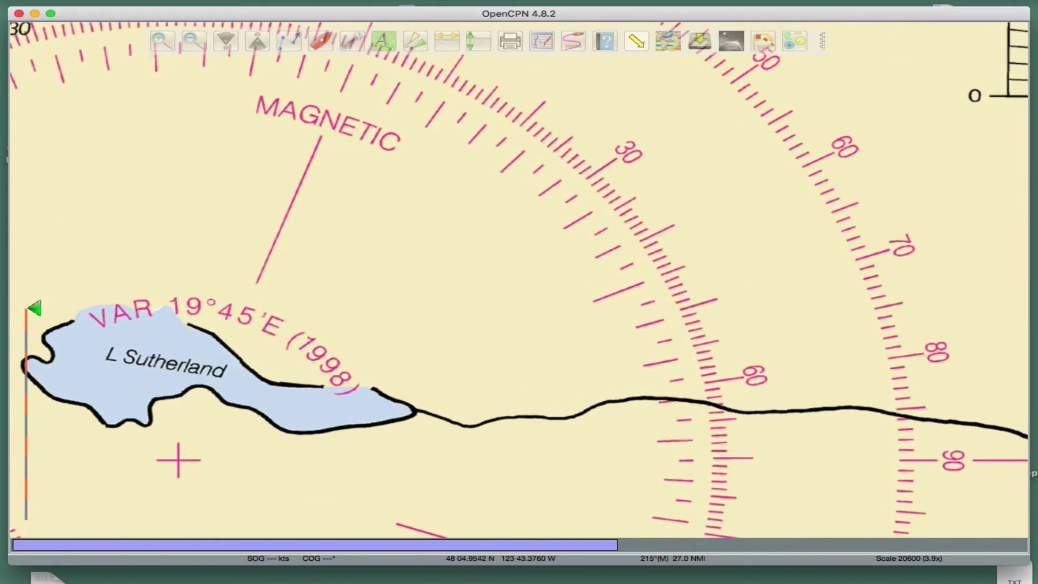
drag(70, 357, 636, 393)
drag(292, 412, 868, 425)
drag(88, 399, 730, 398)
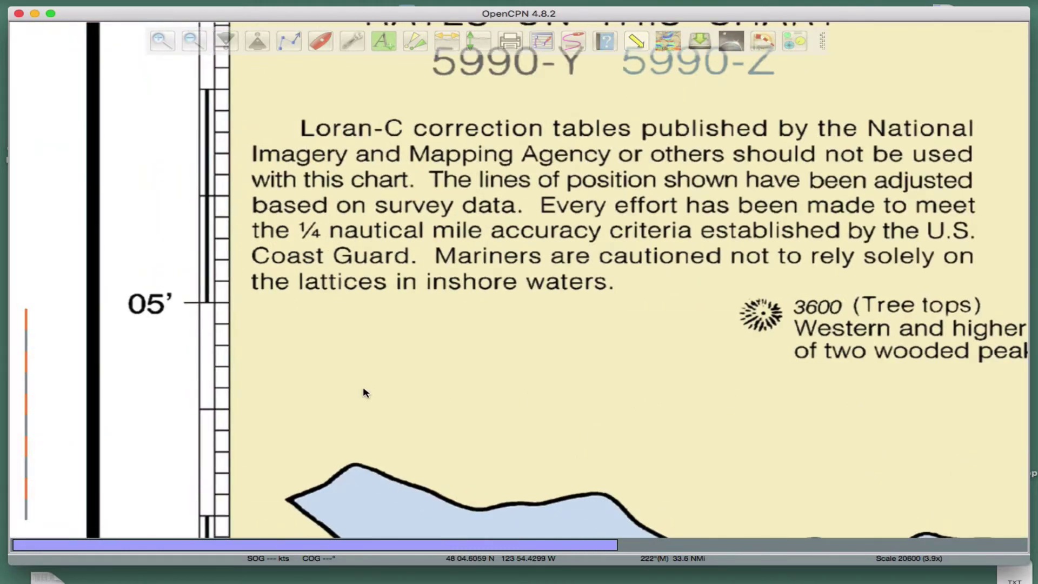
drag(418, 396, 263, 373)
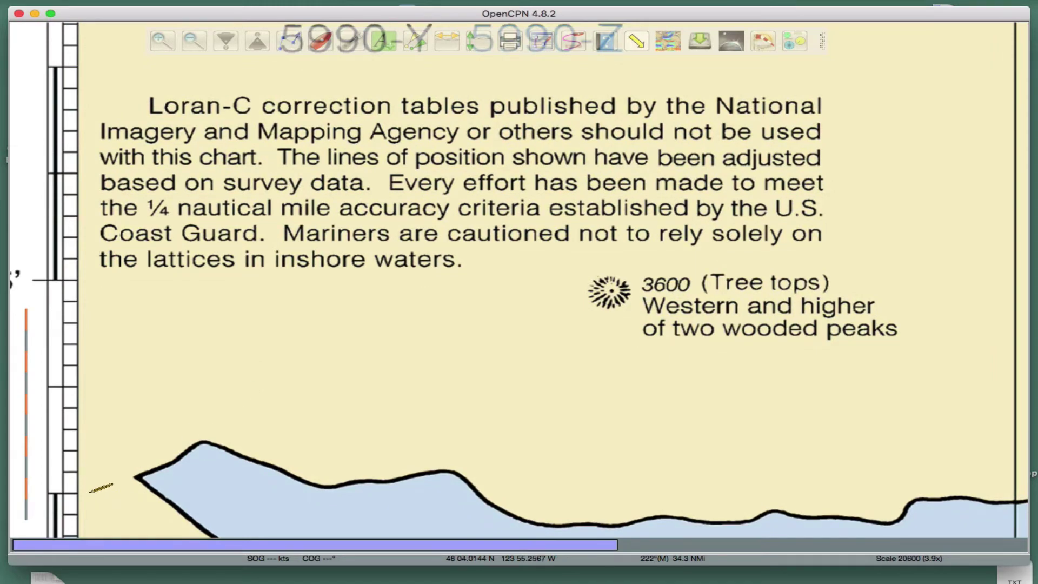
Step: Start a two-point route beside the Loran-C note, cancel it, and zoom out to 1:189000
click(90, 492)
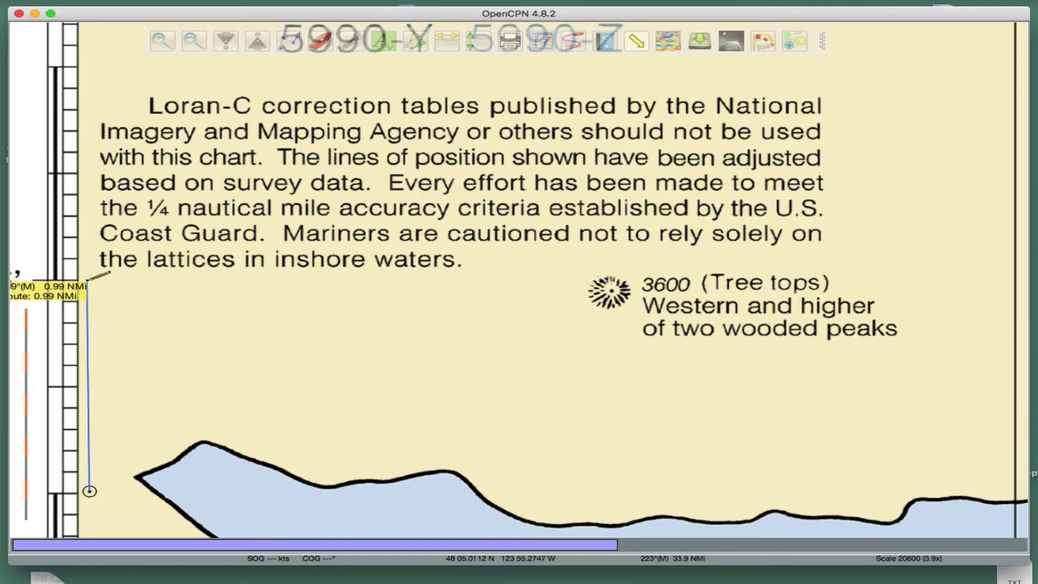
click(88, 279)
key(Escape)
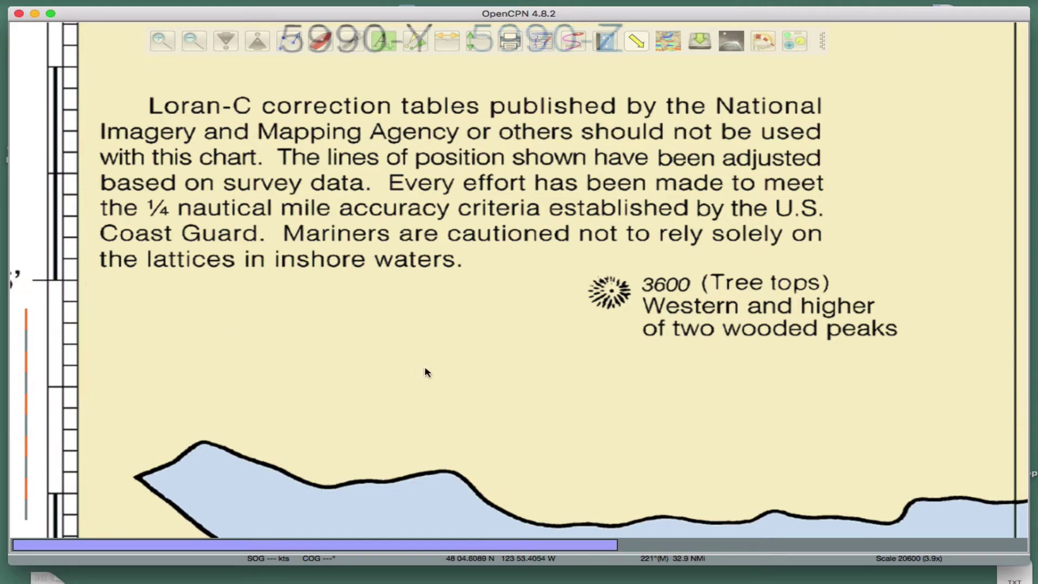
scroll(427, 372, down, 5)
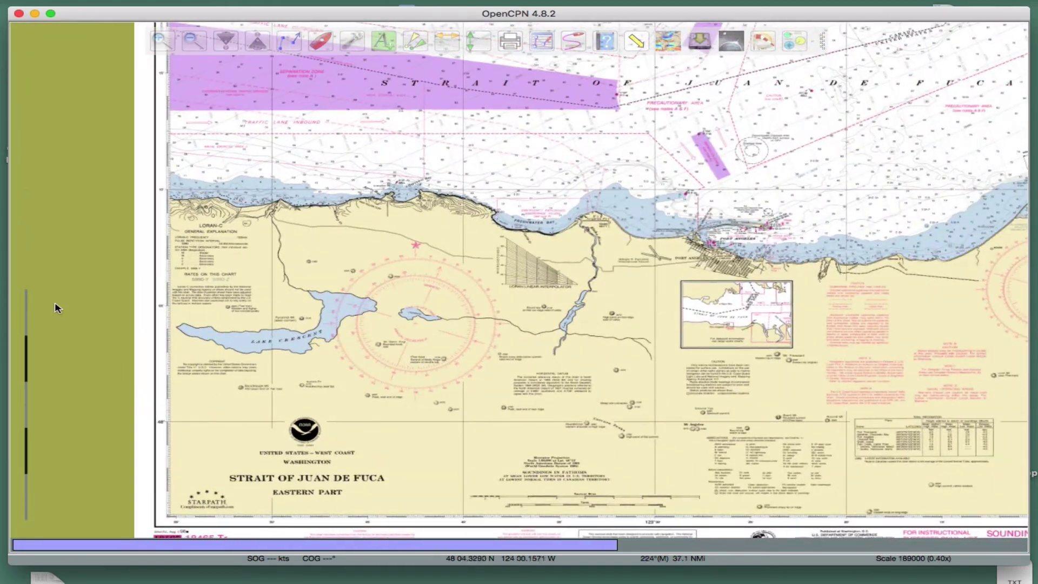
Step: Zoom out to the whole chart sheet at 1:320900, panning toward Port Angeles and Rosario Strait
drag(676, 338, 378, 350)
scroll(474, 424, down, 2)
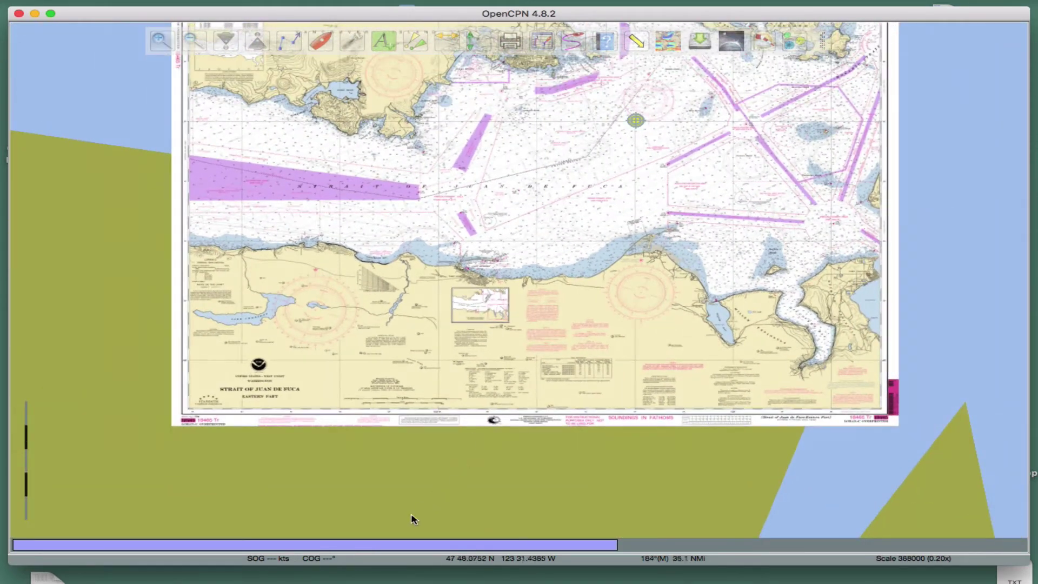
drag(301, 485, 422, 581)
scroll(189, 431, down, 1)
scroll(190, 433, up, 2)
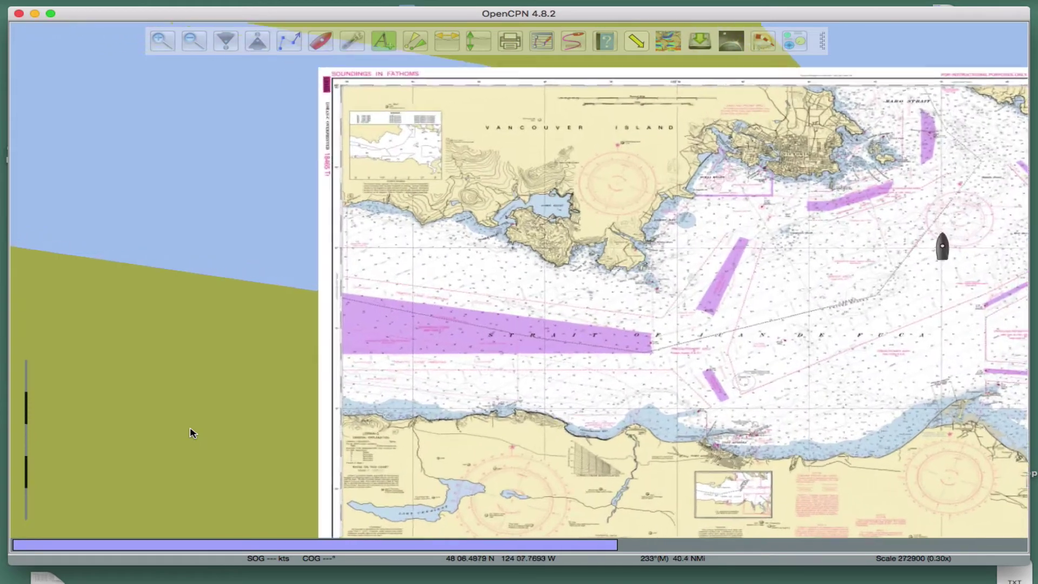
scroll(607, 378, up, 1)
drag(607, 378, 151, 308)
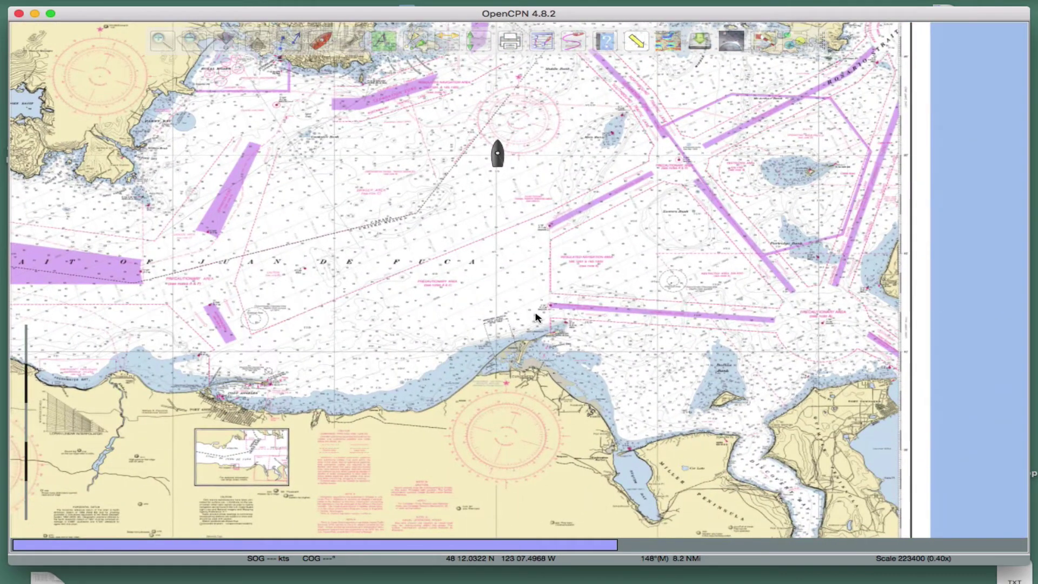
scroll(536, 318, down, 1)
Step: Pan the chart over Port Angeles and Dungeness and zoom in to scale 101500
drag(474, 255, 589, 262)
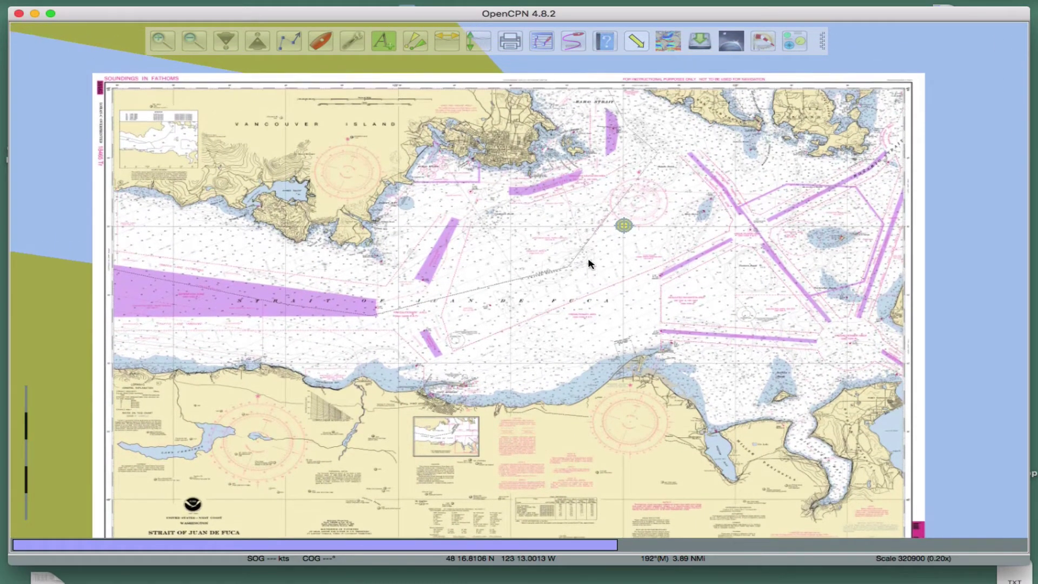
key(Down)
key(Down)
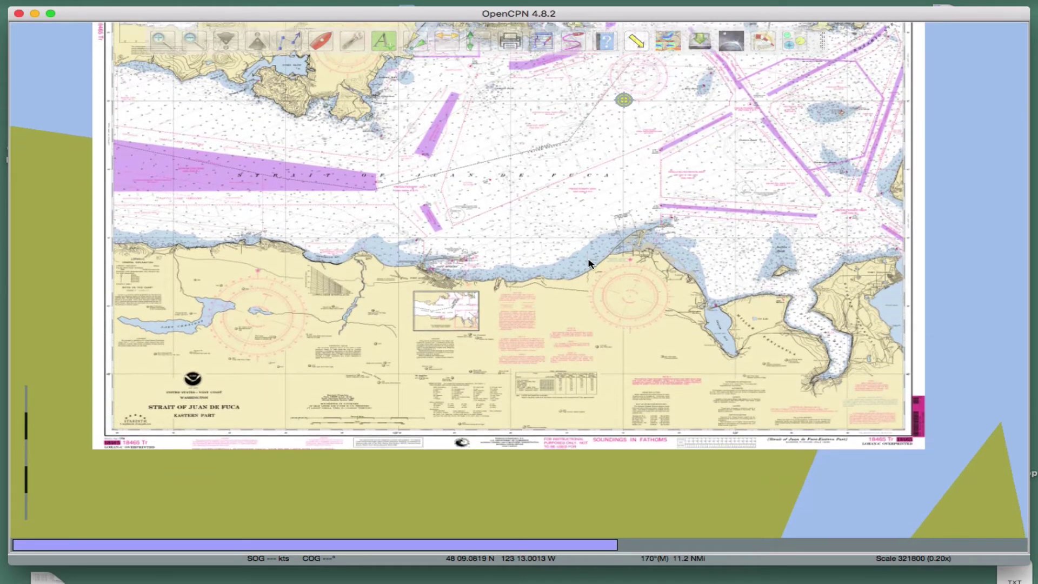
key(Down)
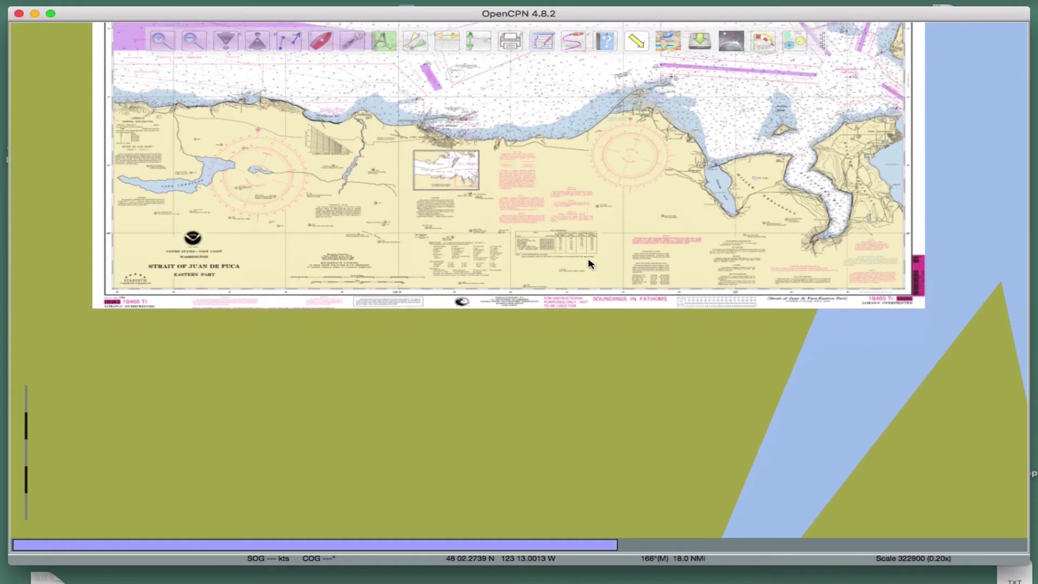
key(Left)
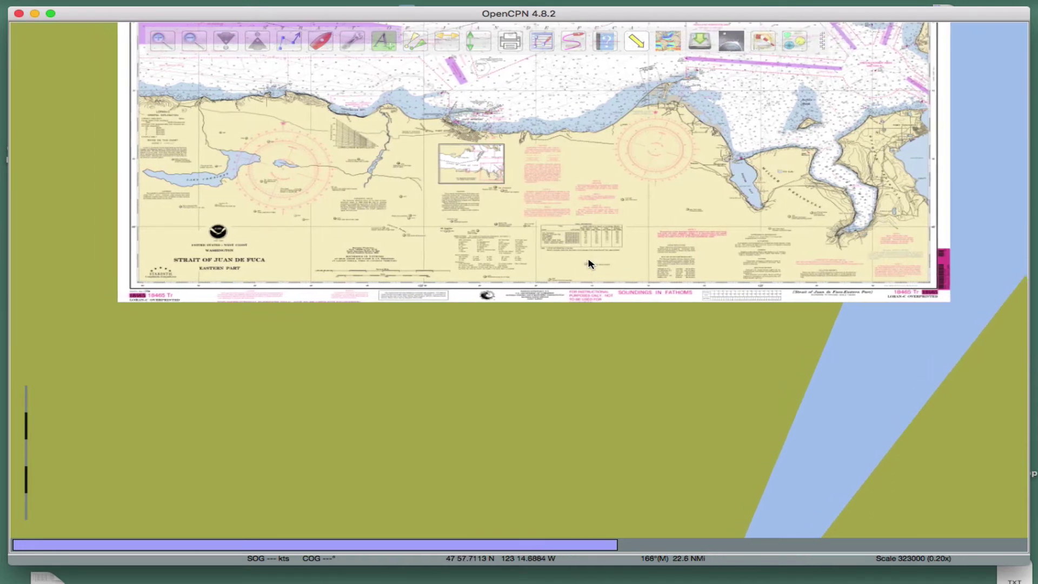
key(Left)
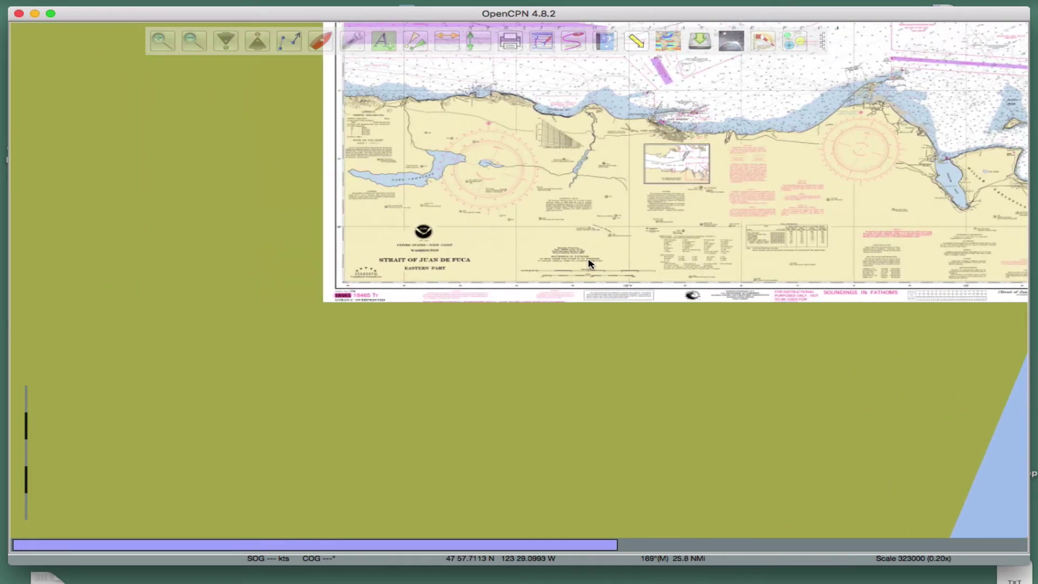
key(Right)
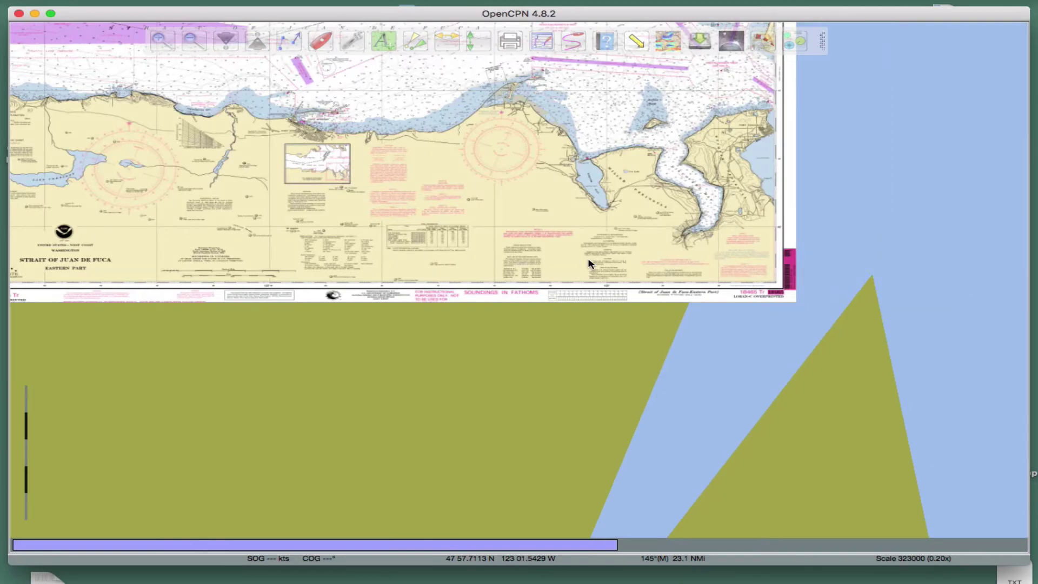
key(Left)
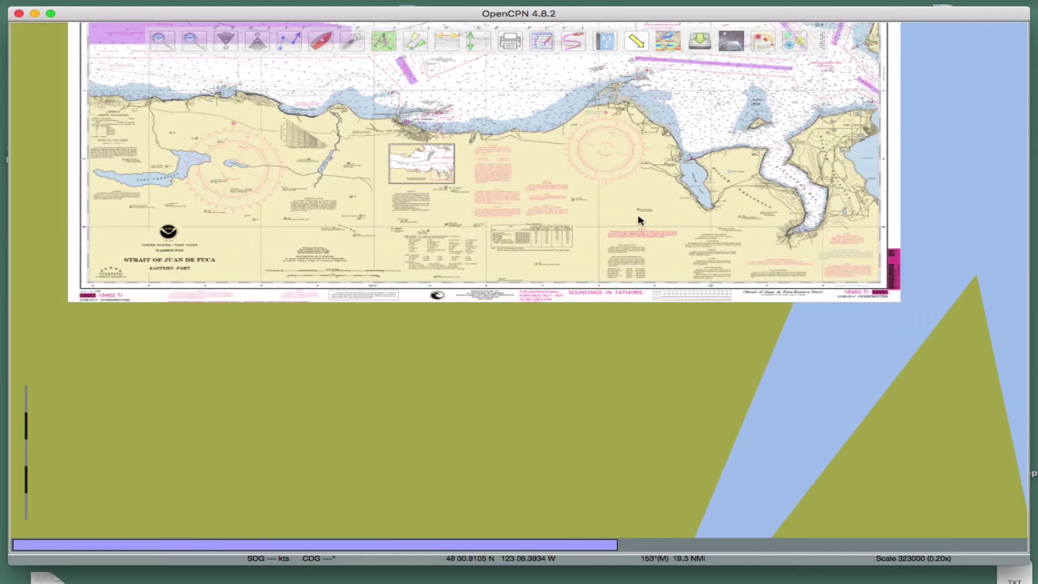
key(plus)
key(Up)
key(plus)
key(plus)
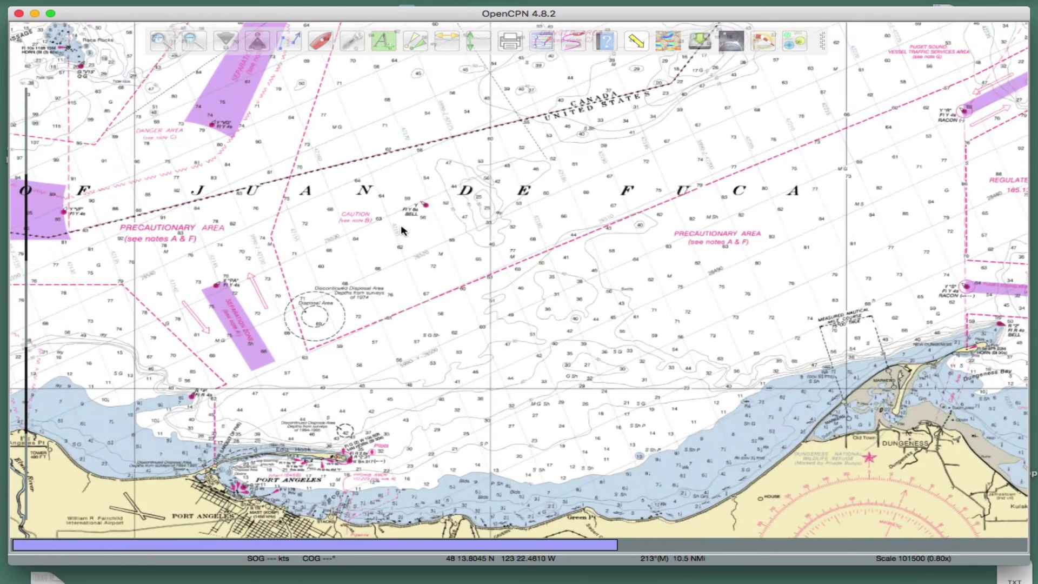
Step: Drop a triangle waypoint mid-strait north of Port Angeles, accept its properties, then delete it
right_click(550, 214)
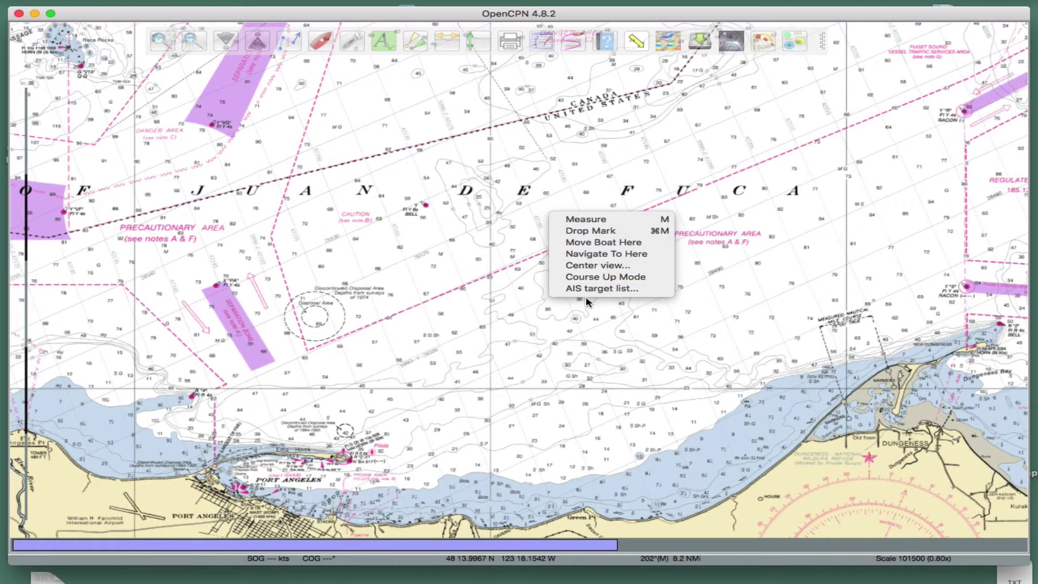
click(594, 232)
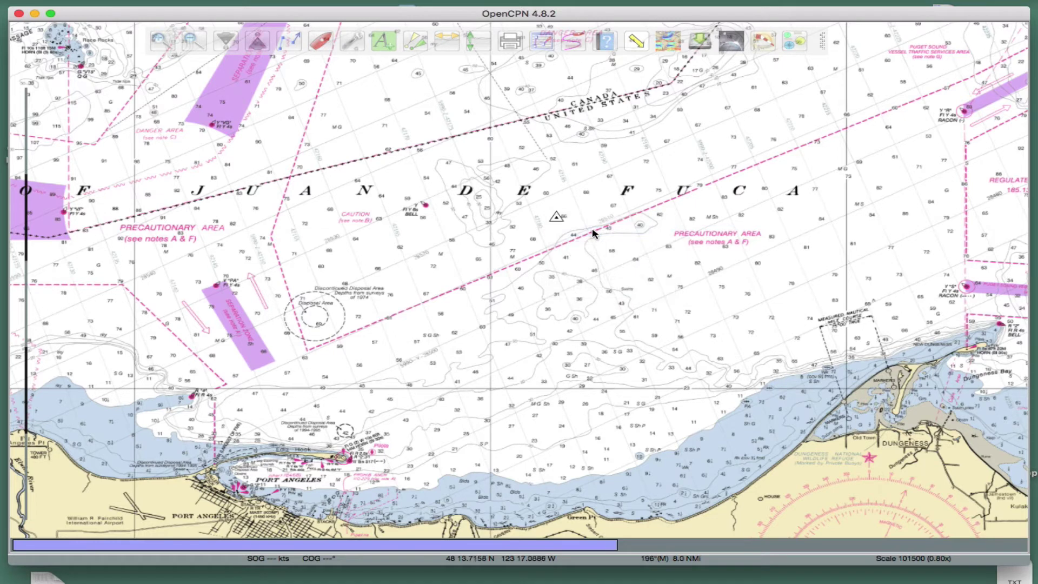
right_click(557, 219)
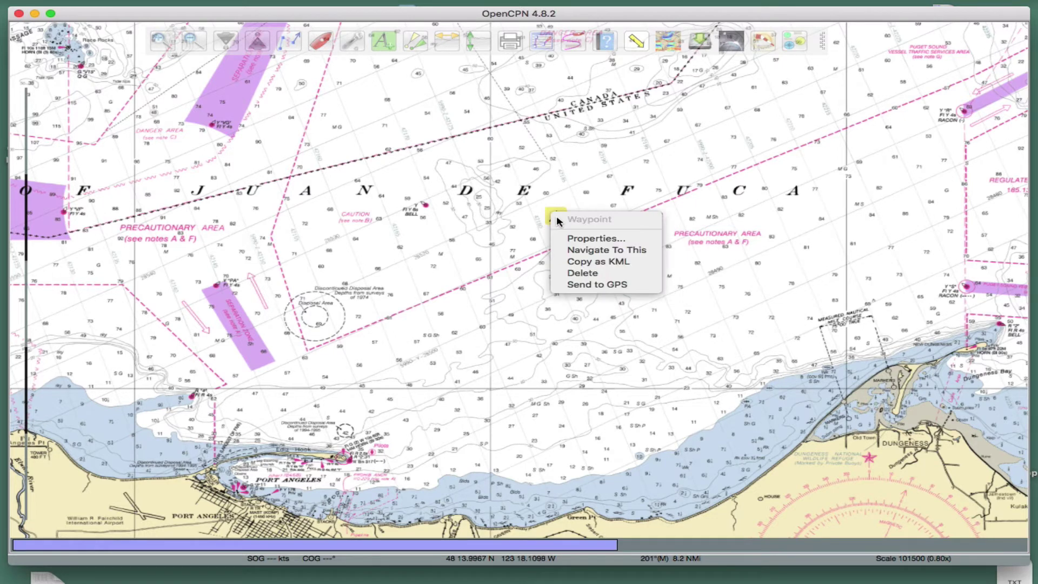
click(587, 237)
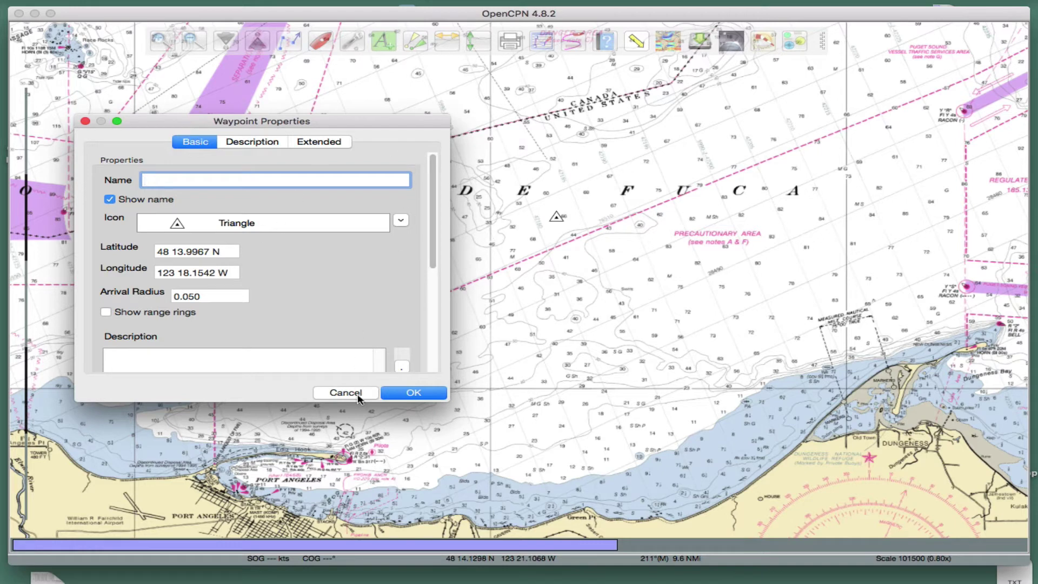
click(411, 393)
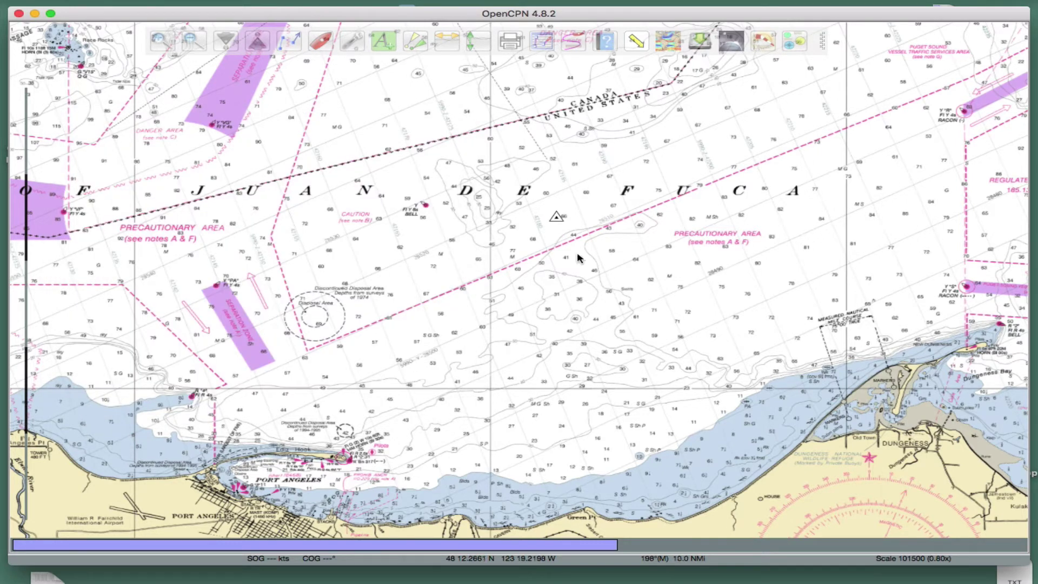
right_click(559, 219)
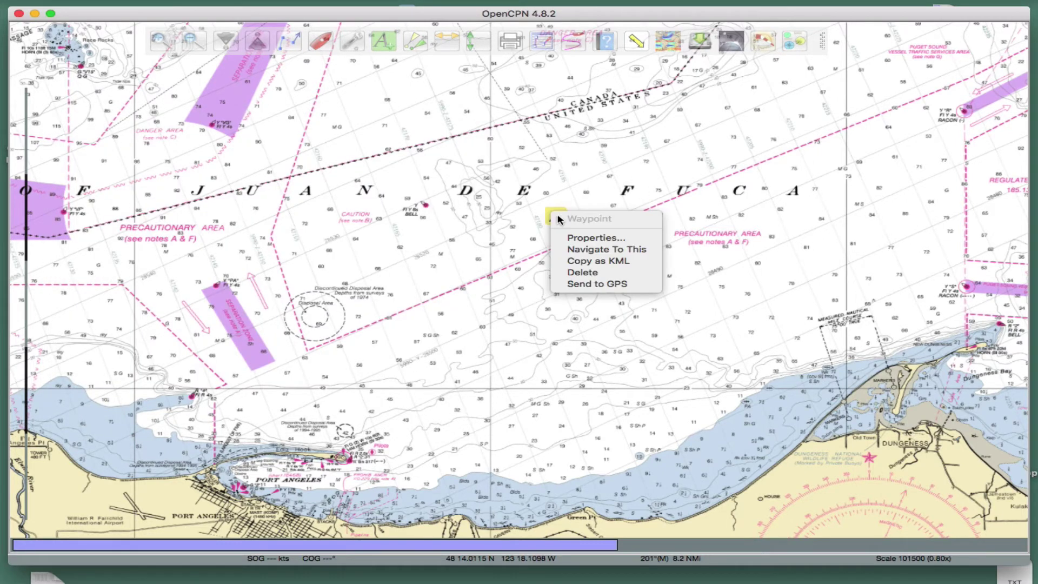
click(587, 273)
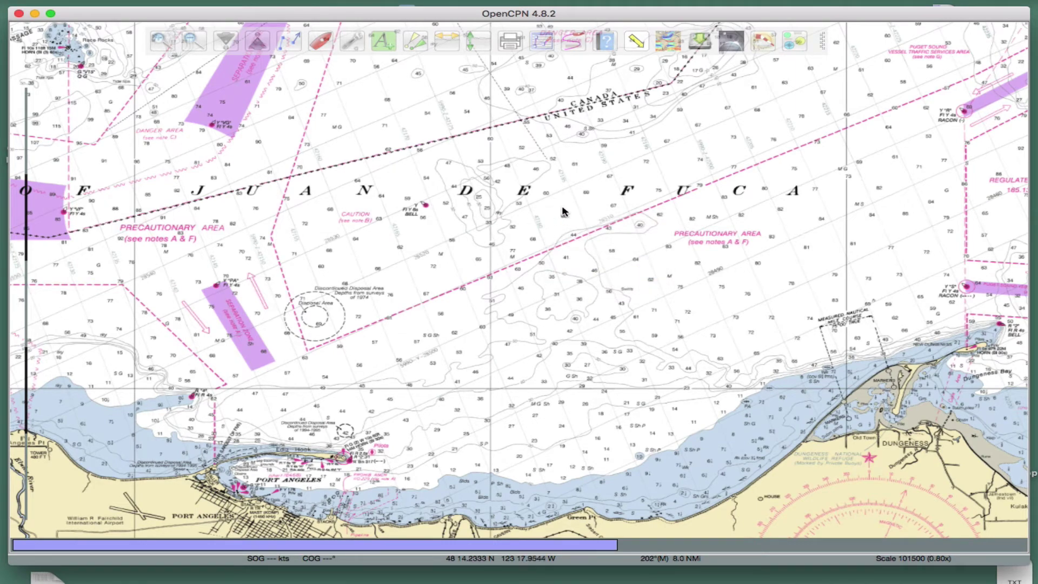
right_click(562, 208)
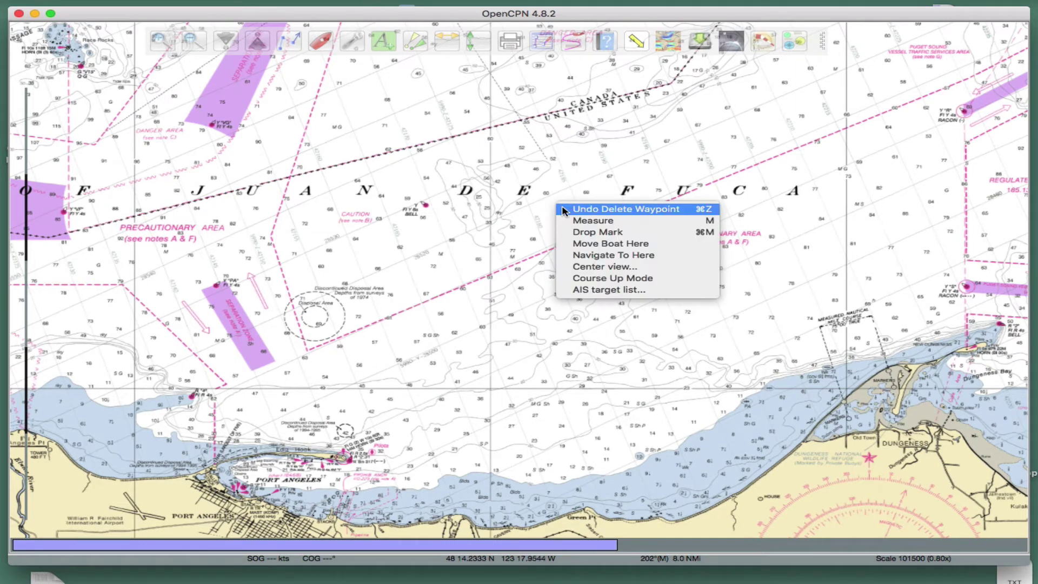
click(607, 222)
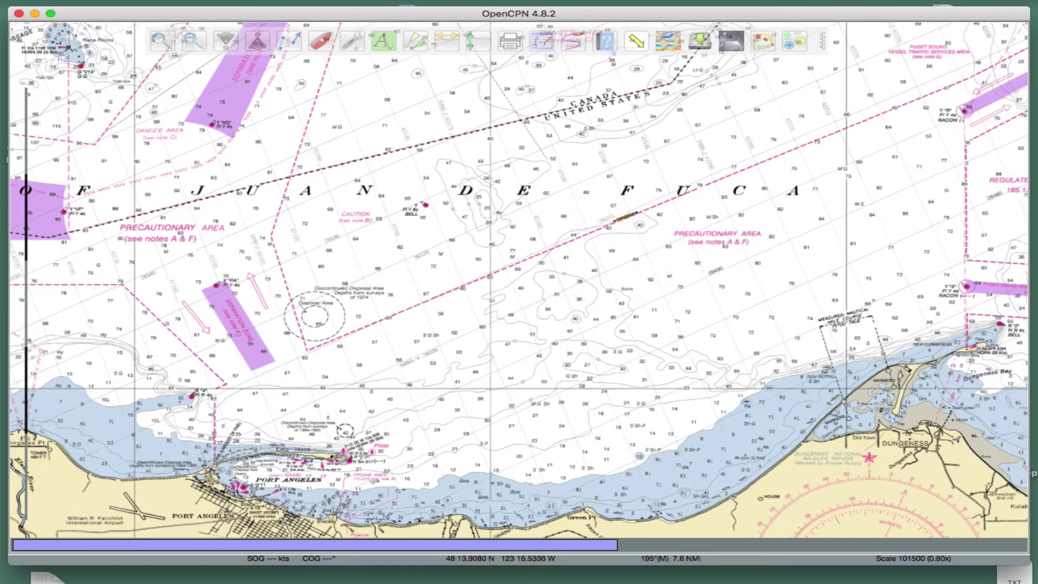
click(488, 220)
click(623, 282)
key(Escape)
right_click(556, 240)
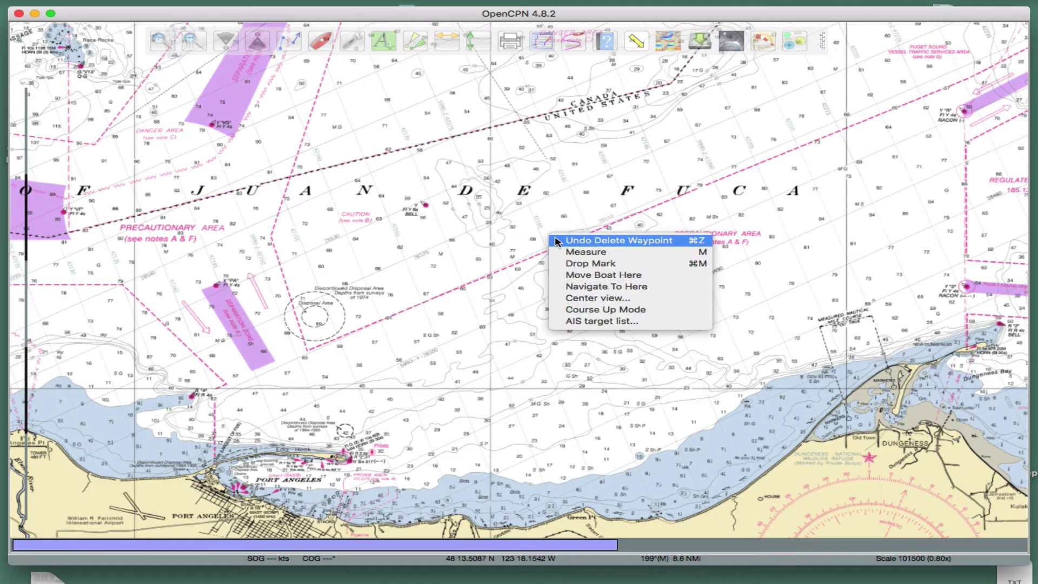
click(585, 253)
click(583, 246)
click(670, 203)
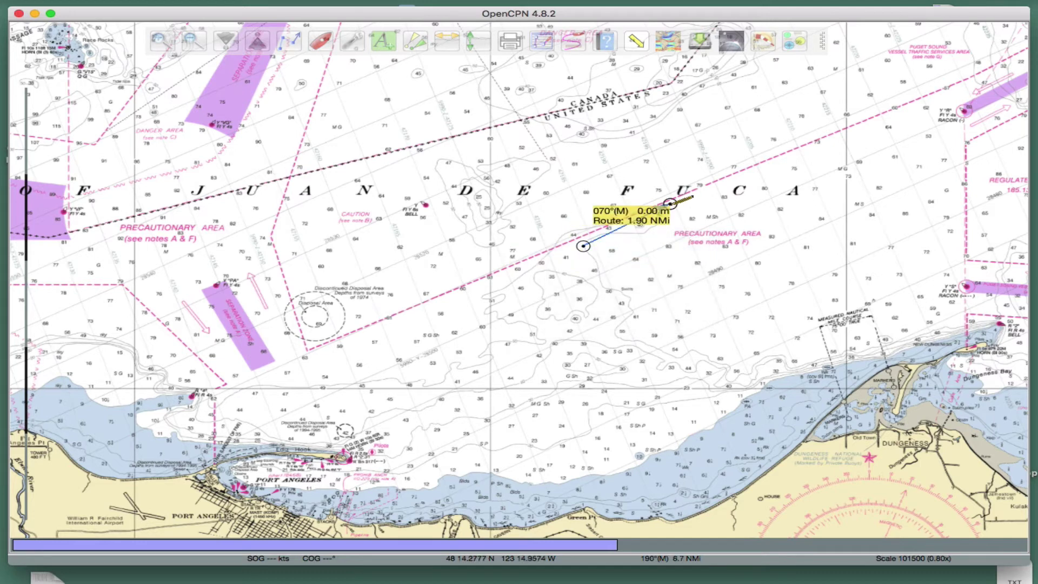
right_click(671, 205)
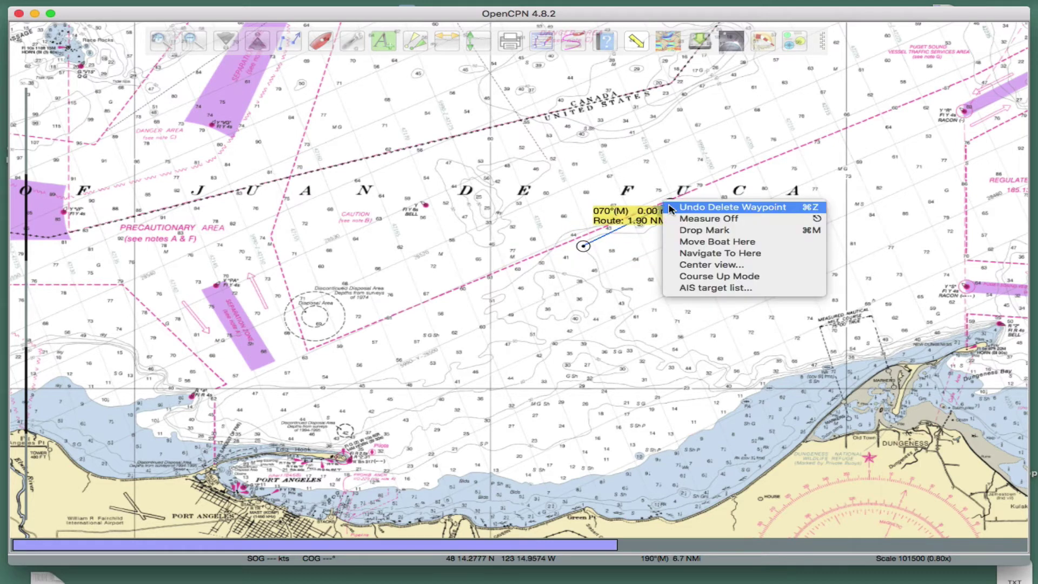
click(692, 222)
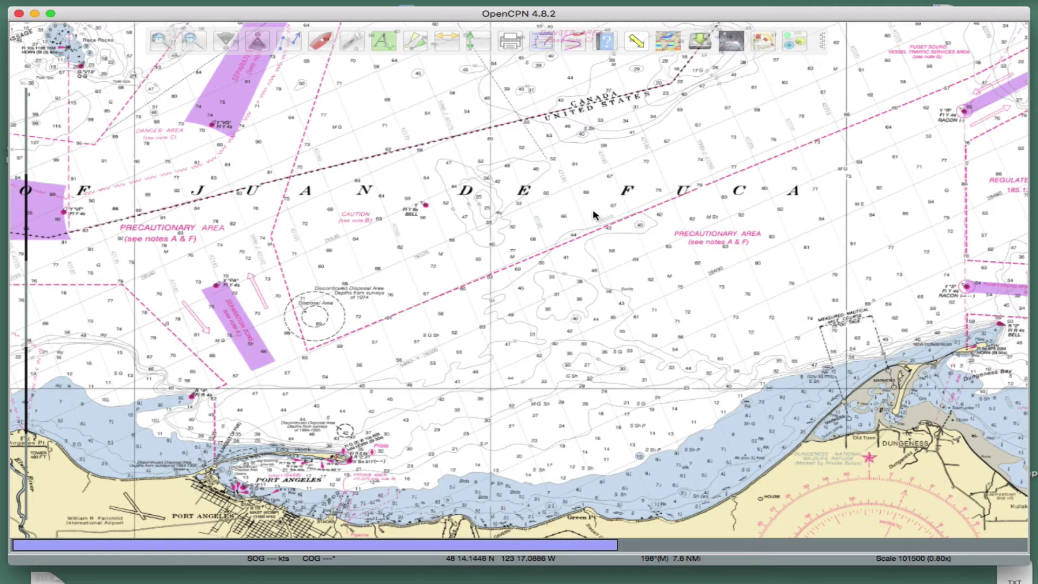
Step: Pan east and south, zoom out, and move down to the 18465 title block at scale 70200
key(Right)
key(Down)
key(minus)
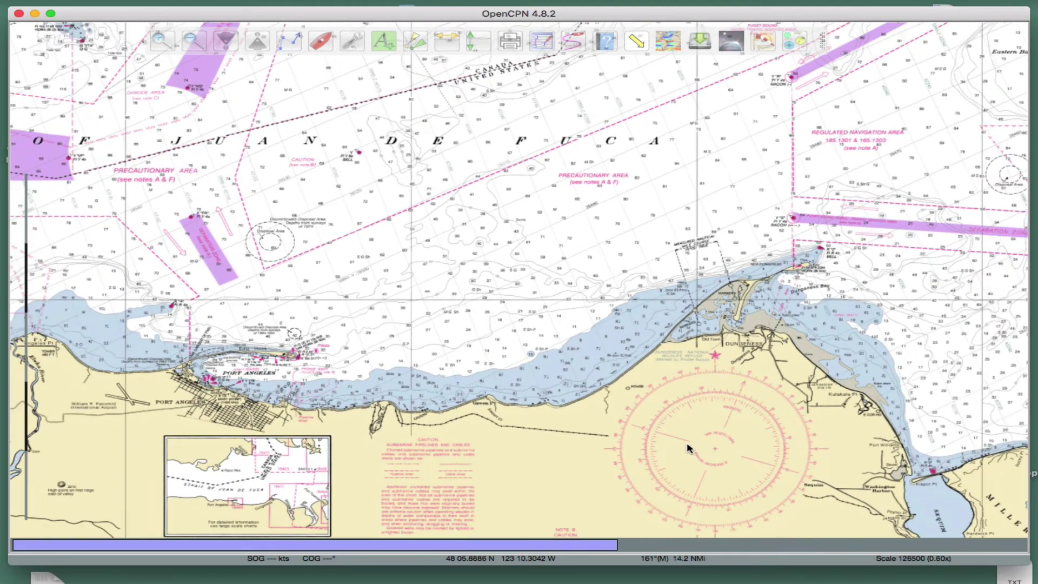
key(minus)
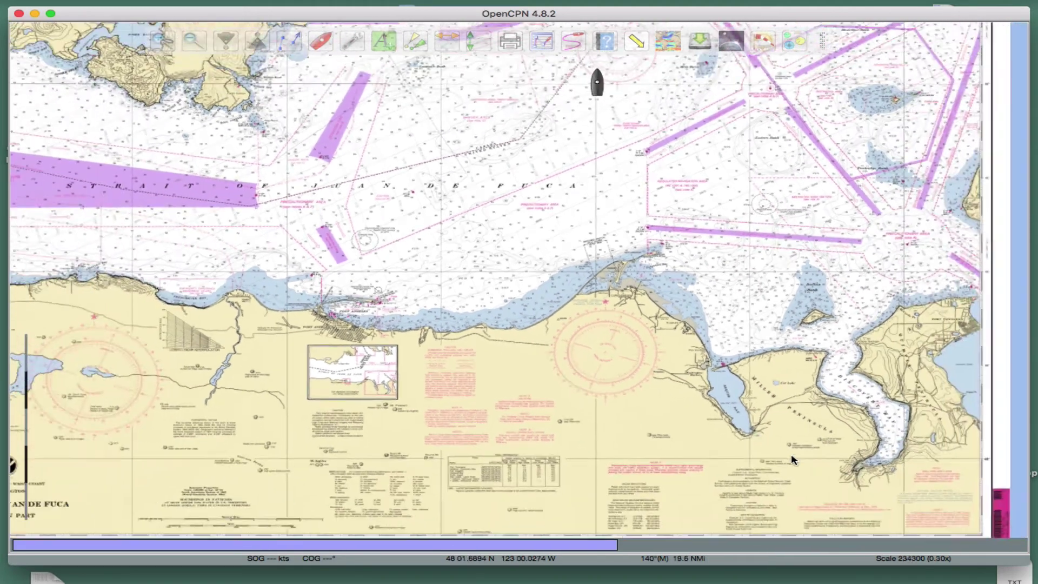
scroll(826, 486, down, 3)
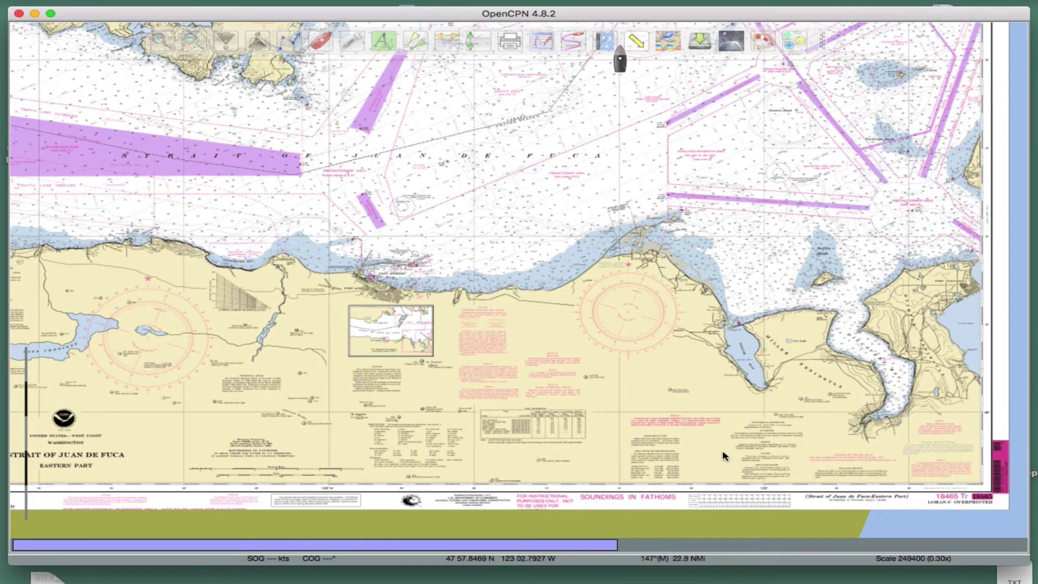
drag(716, 440, 456, 407)
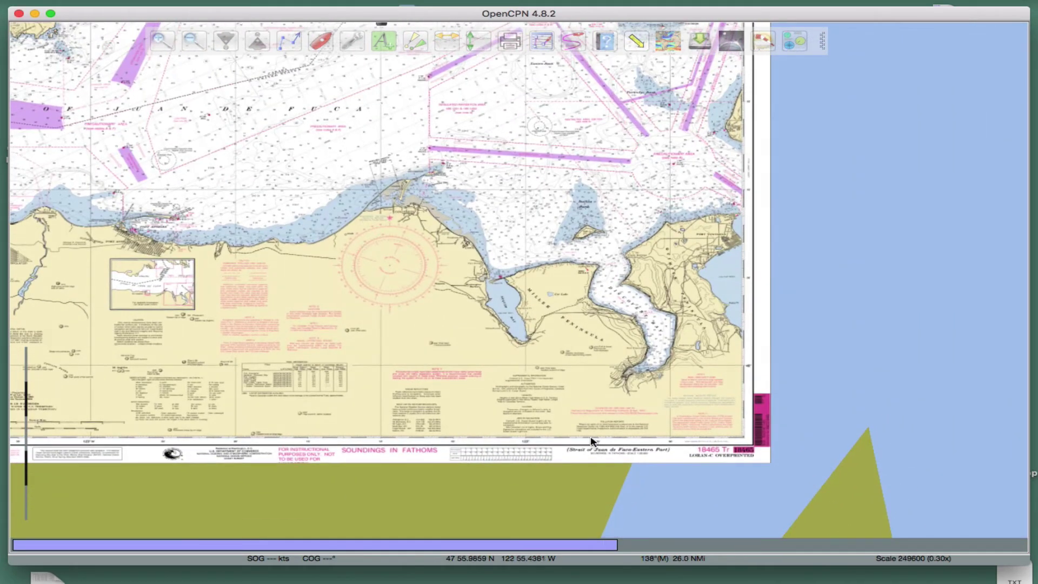
scroll(597, 440, up, 5)
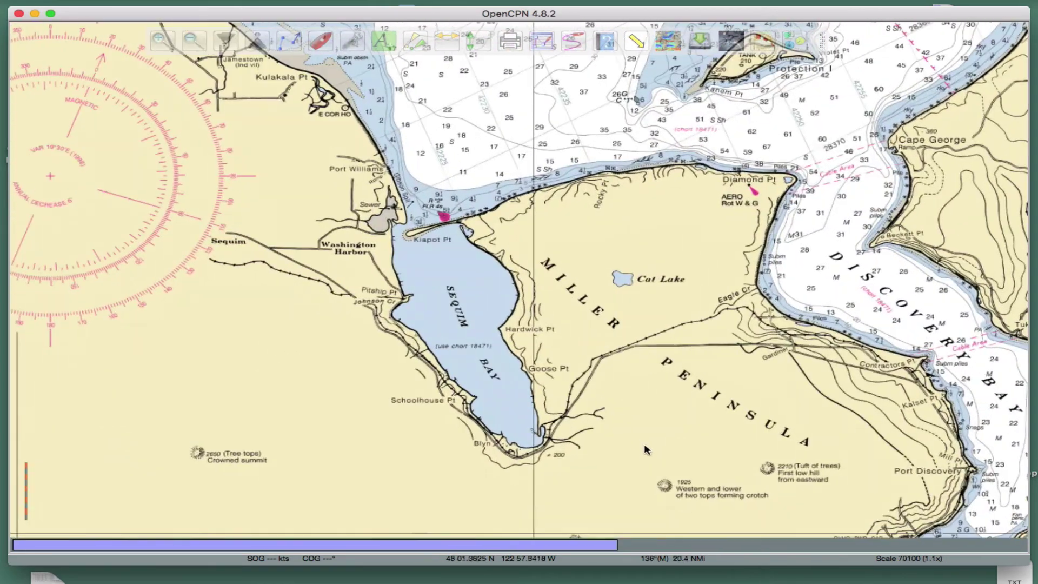
scroll(643, 440, down, 10)
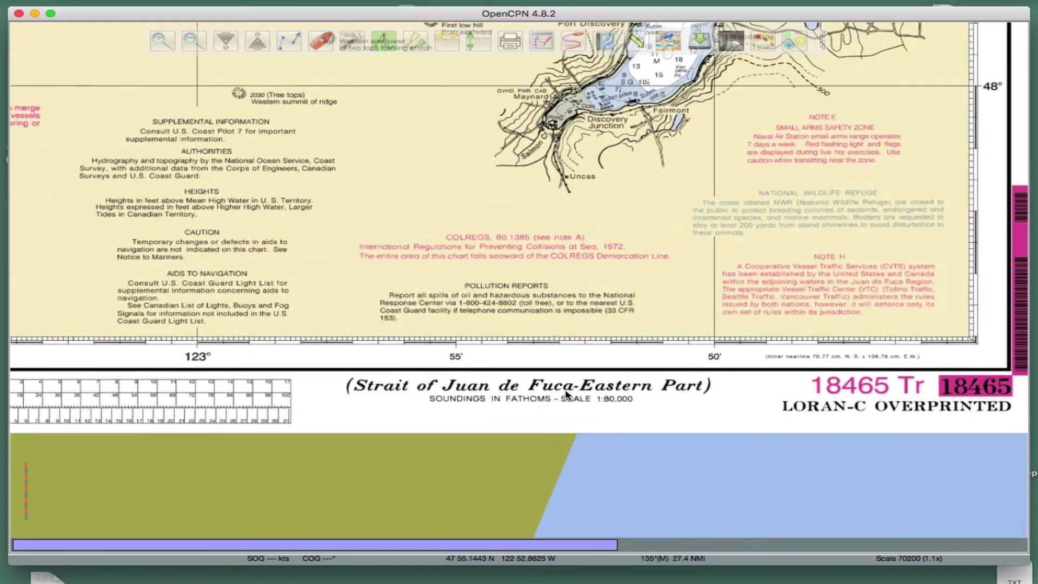
Step: Zoom into the title block and read the chart scale, SCALE 1:80,000
scroll(627, 392, up, 4)
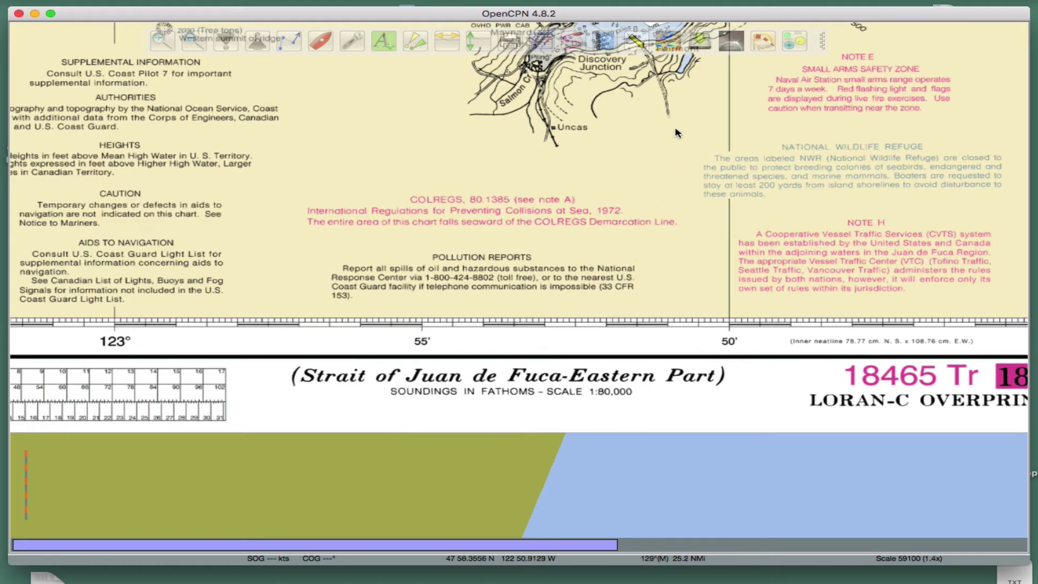
scroll(674, 124, up, 5)
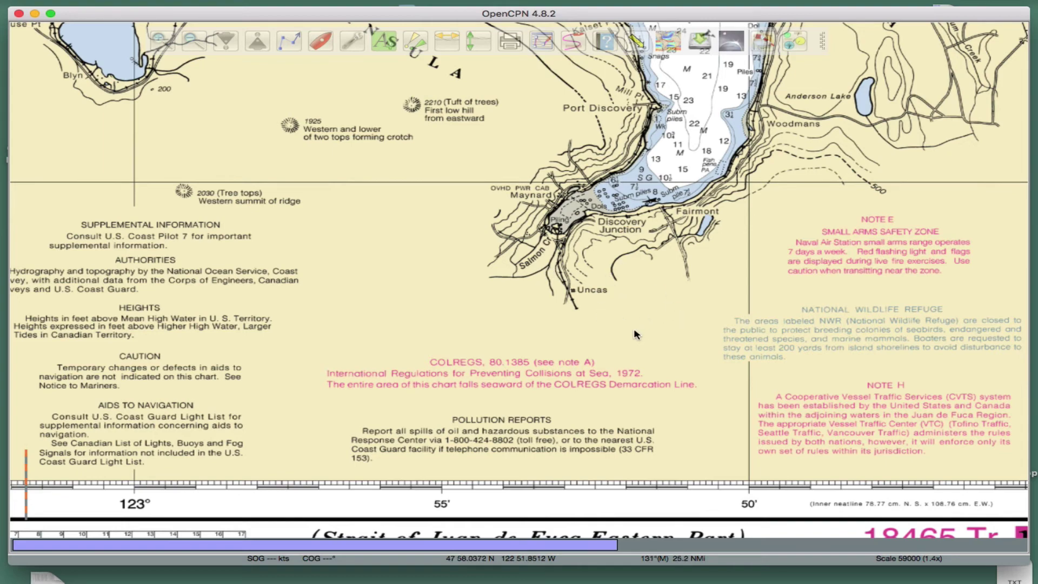
drag(634, 332, 626, 258)
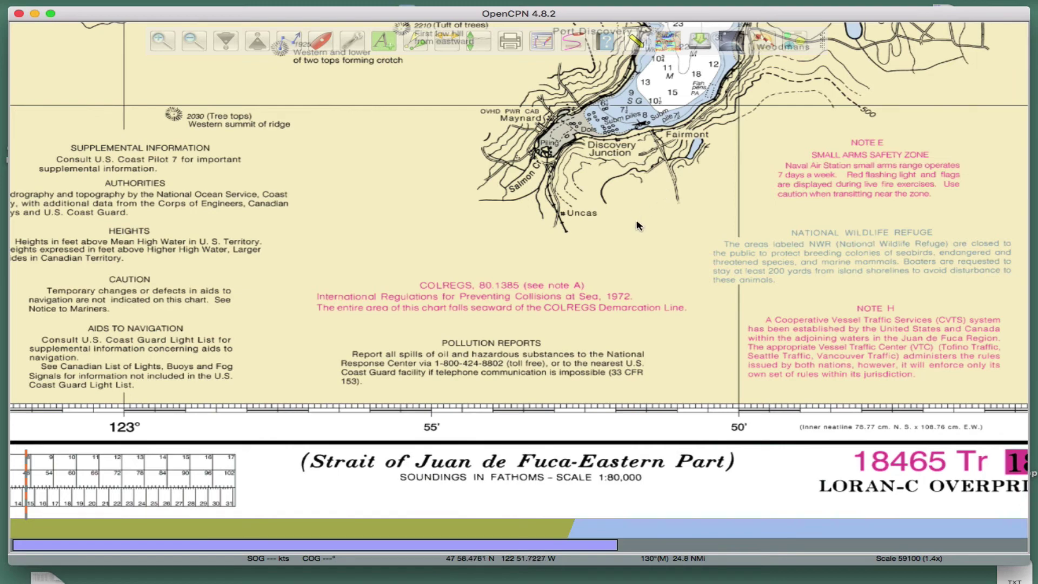
drag(638, 226, 645, 198)
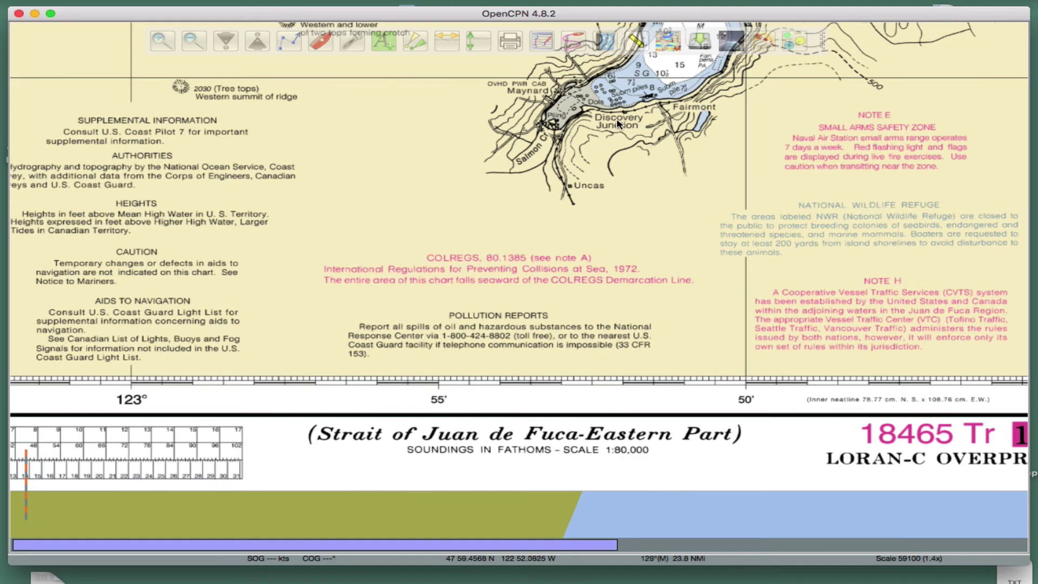
drag(618, 120, 623, 190)
drag(691, 484, 657, 386)
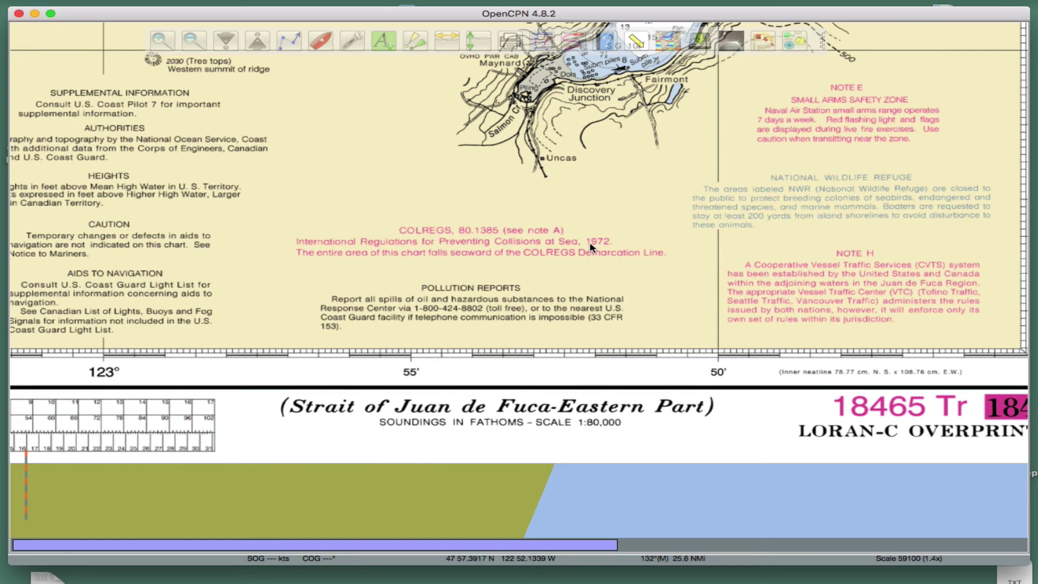
Step: Zoom out and move back to Discovery Bay, Miller Peninsula and Protection Island
scroll(591, 239, down, 1)
drag(592, 238, 808, 503)
drag(432, 92, 483, 223)
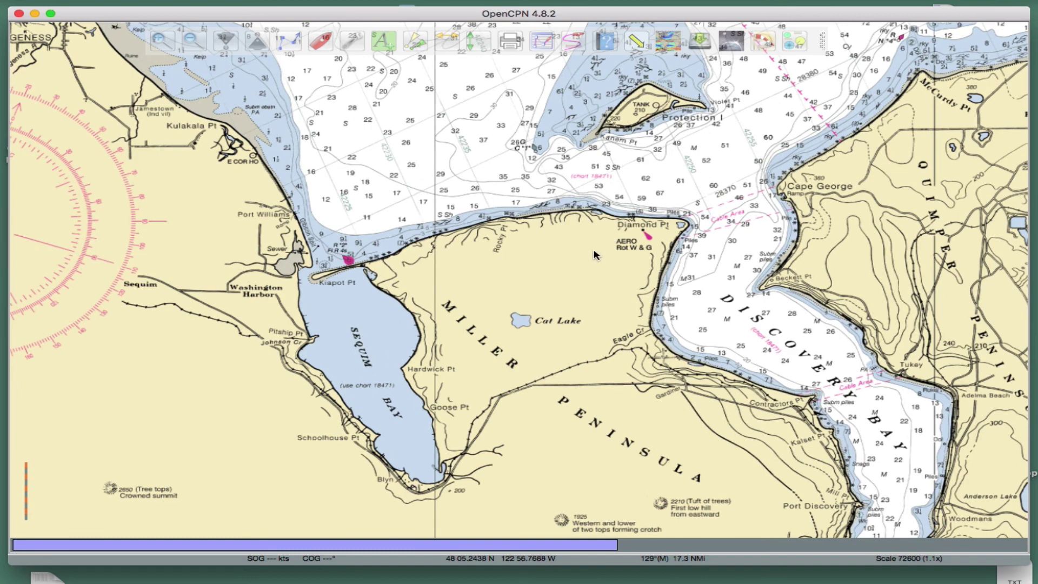
Step: Bring the south coast, Sequim Bay and the compass rose into view
drag(601, 312, 604, 248)
scroll(587, 301, down, 1)
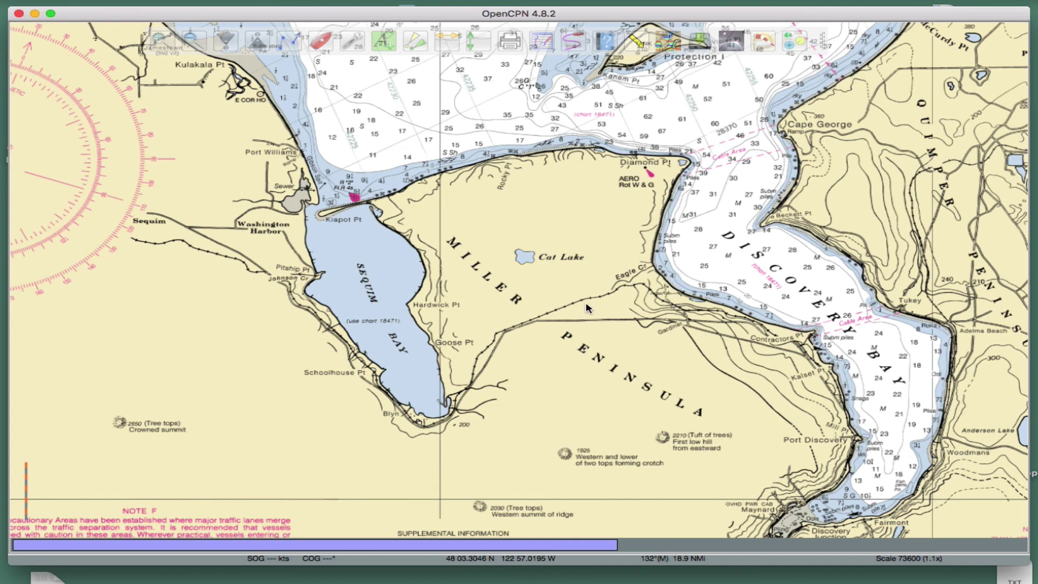
scroll(587, 309, down, 2)
drag(528, 303, 631, 281)
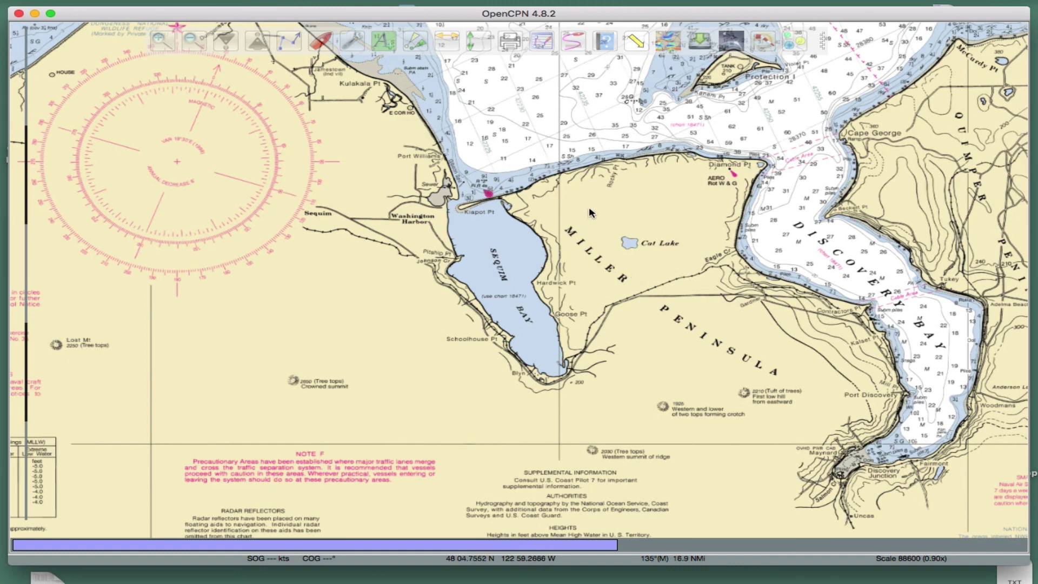
drag(587, 204, 582, 229)
Step: Open the user manual from About's Help, view OpenCPN First Use, then return to the contents
click(604, 43)
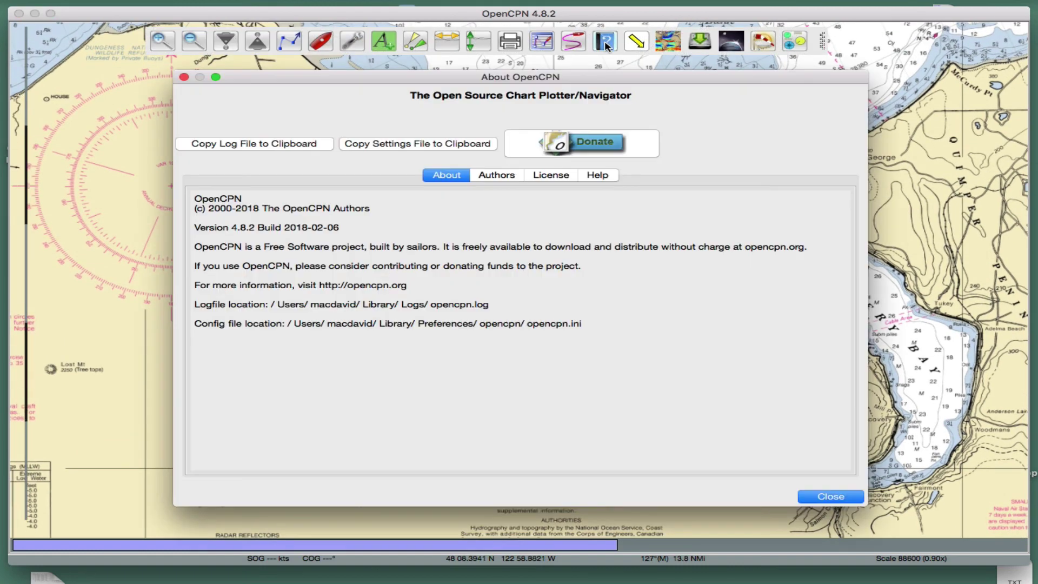
click(598, 176)
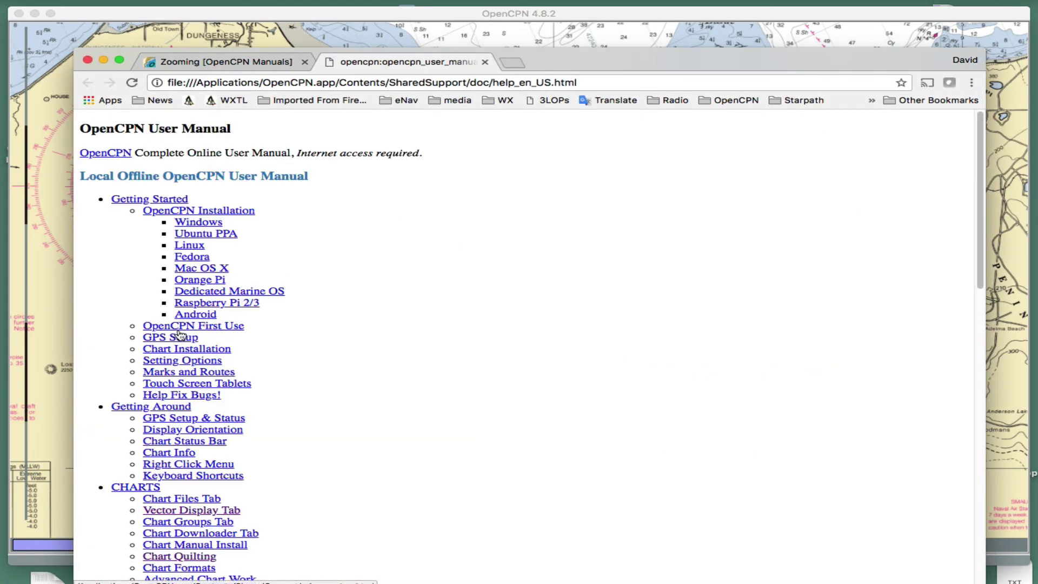
click(177, 326)
click(87, 82)
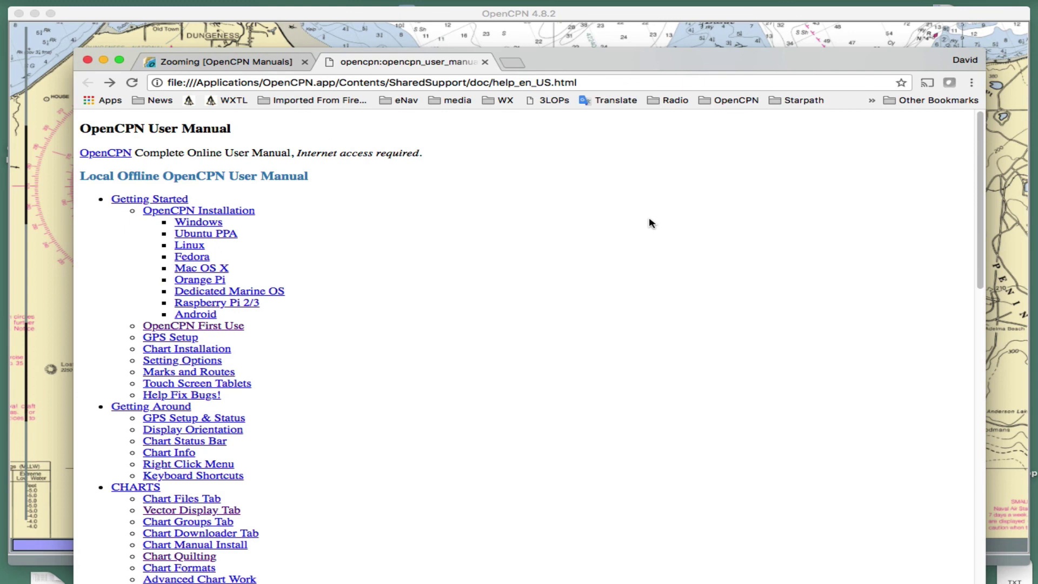